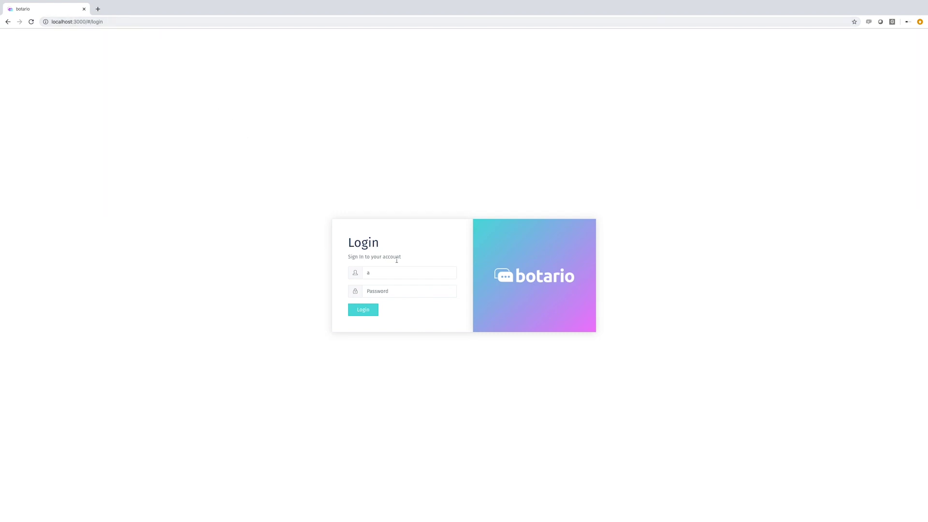
# Step: Log in to botario with the admin account's password
pyautogui.write('dminadmin')
pyautogui.press('Return')
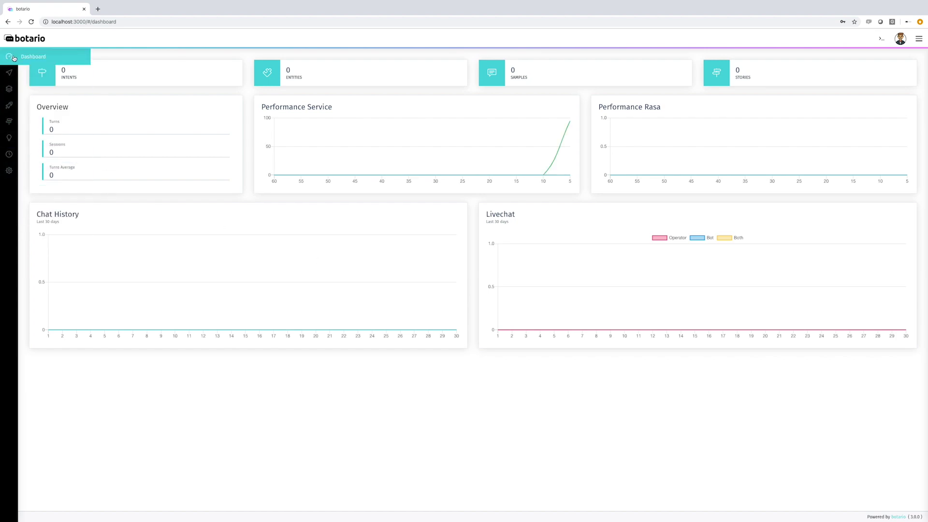
# Step: Go to the Users page from the sidebar's Settings flyout
pyautogui.moveTo(10, 108)
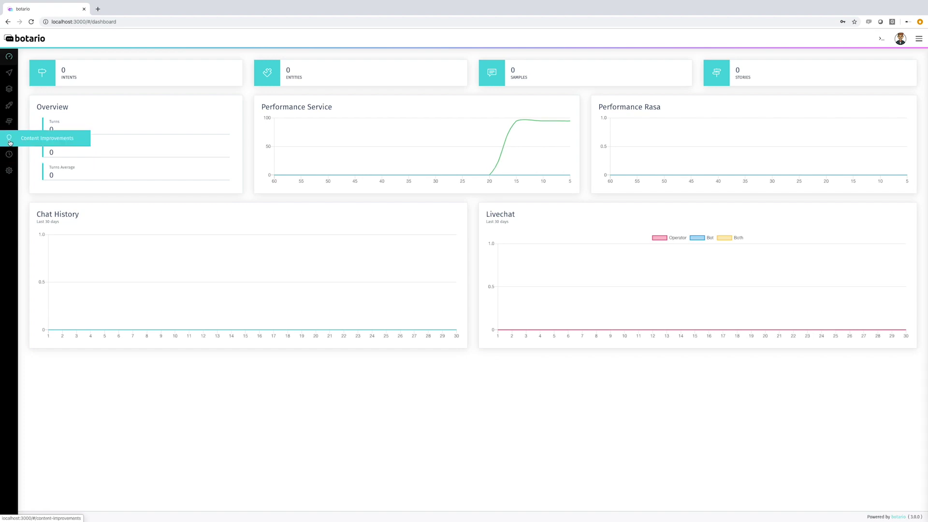
pyautogui.moveTo(13, 73)
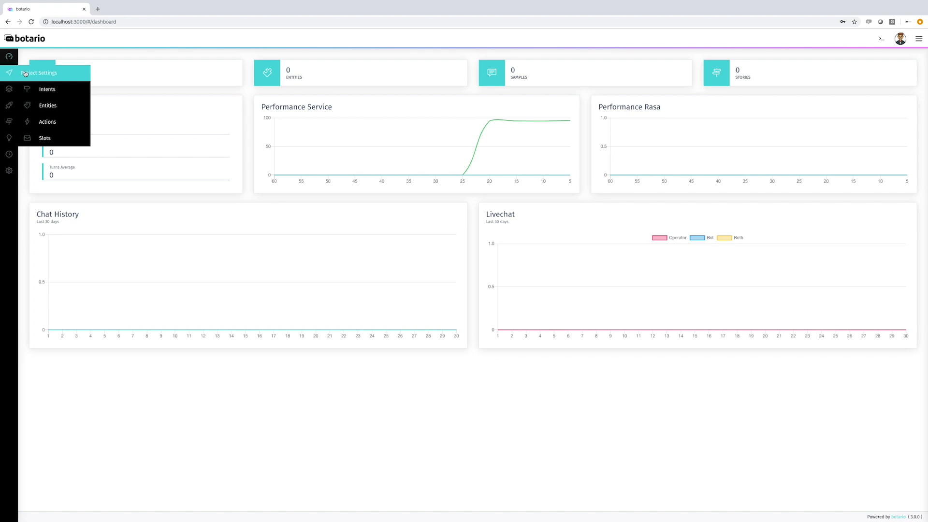
pyautogui.moveTo(5, 172)
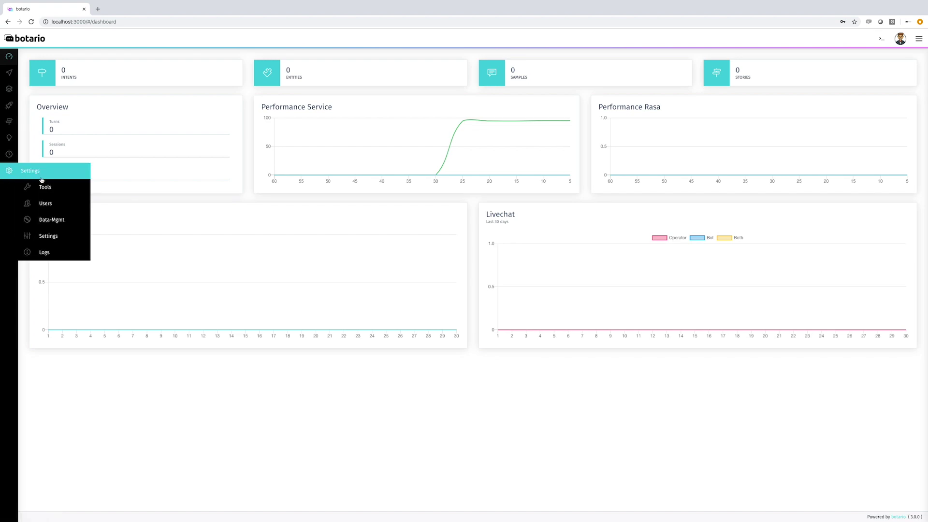
pyautogui.click(46, 207)
# Step: Inspect the admin user's roles by toggling Manager (Superuser) off and on, then close without saving
pyautogui.click(129, 110)
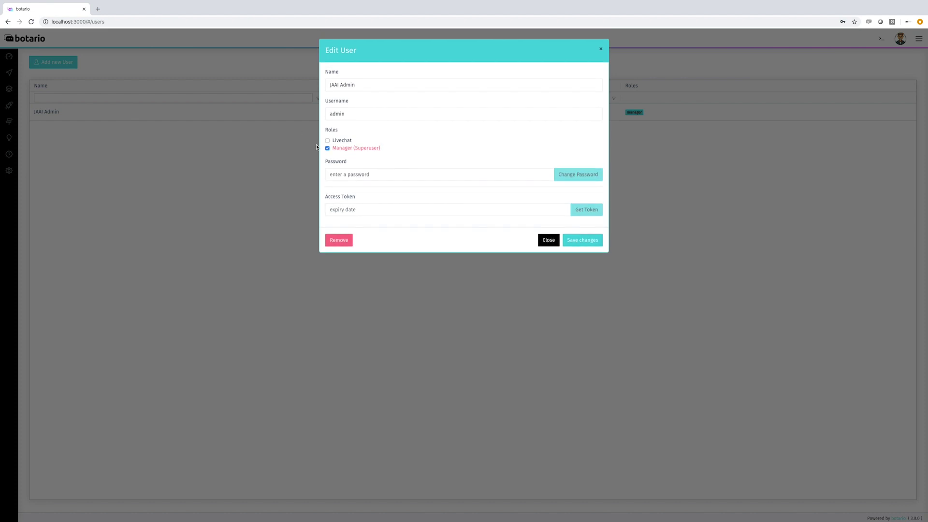
pyautogui.click(328, 148)
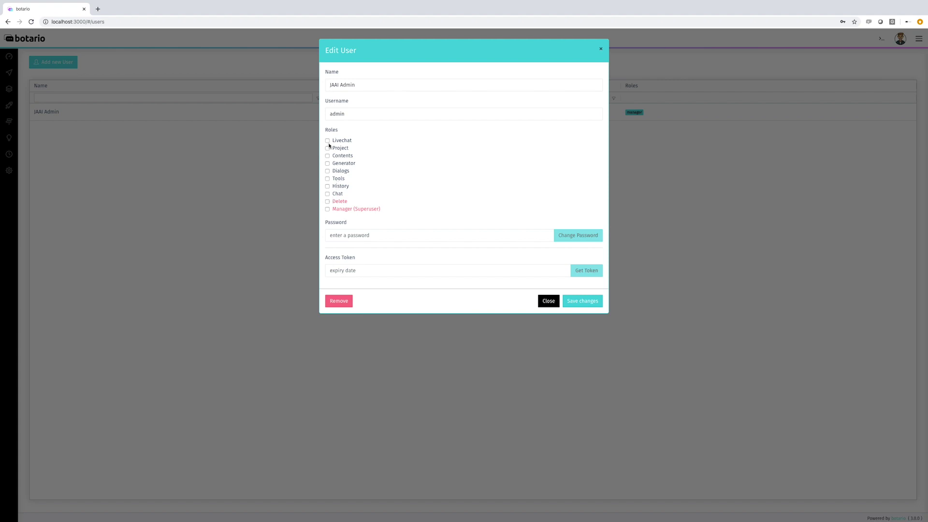
pyautogui.click(327, 210)
pyautogui.click(549, 241)
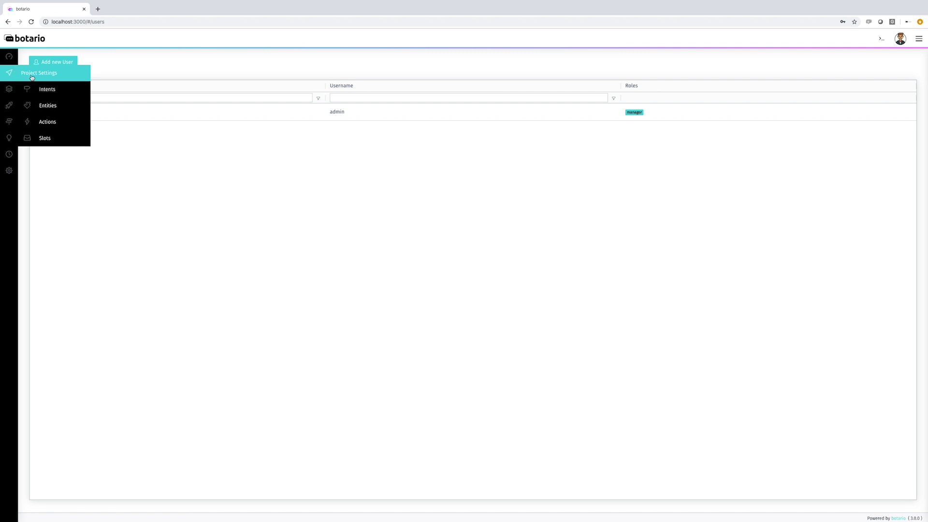
# Step: In Intents, add and save a new intent 'hi' described as 'Hi.'
pyautogui.click(49, 92)
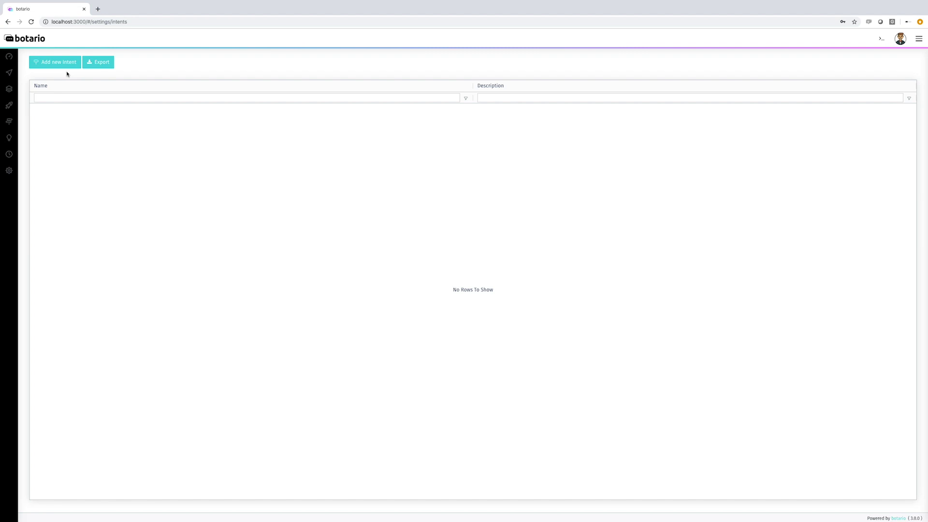
pyautogui.click(60, 64)
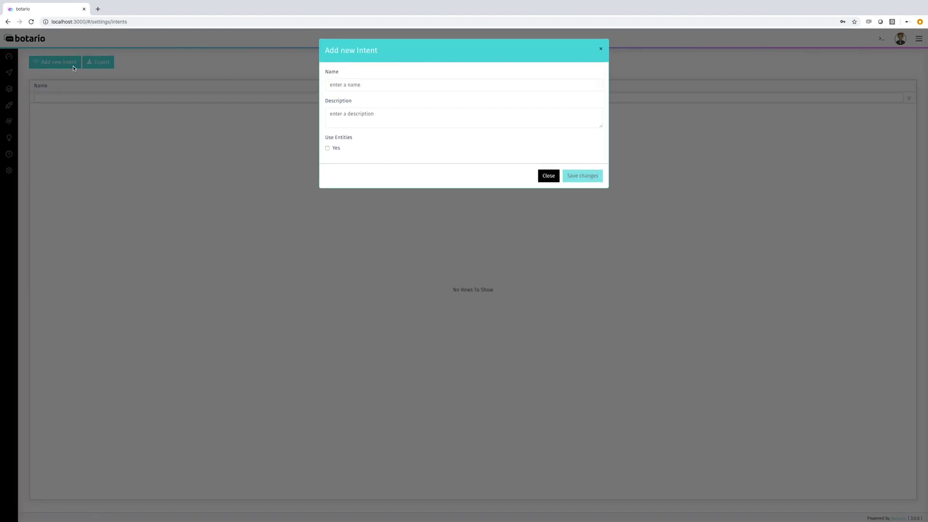
pyautogui.click(347, 84)
pyautogui.write('hi')
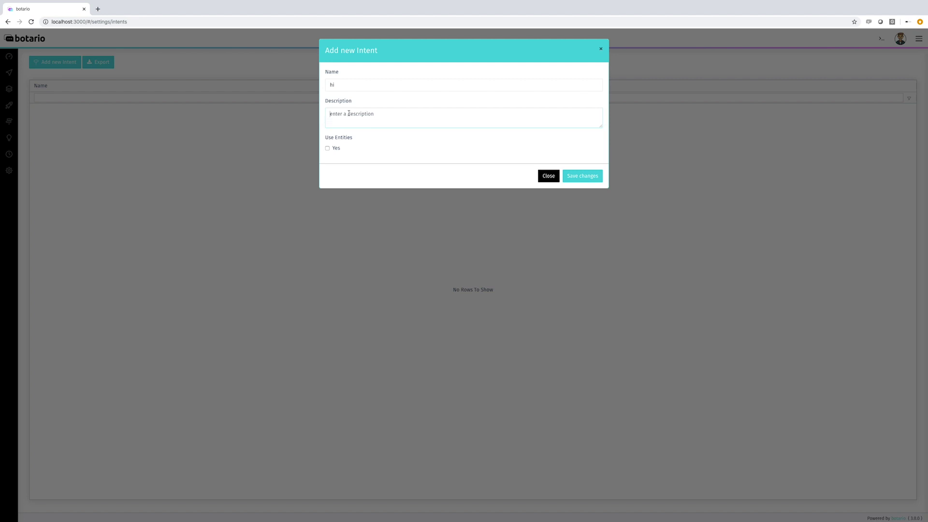
pyautogui.write('Hi.')
pyautogui.click(581, 176)
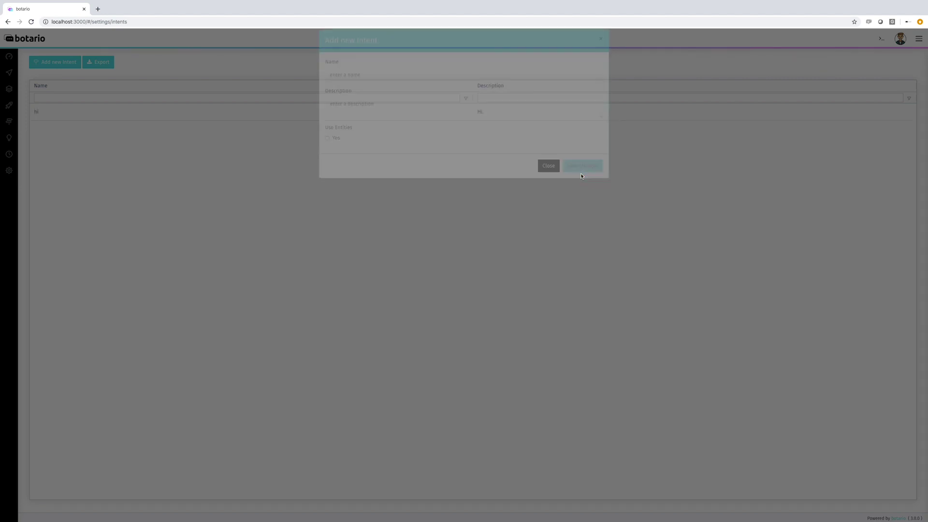
# Step: Create and save the intent 'bye' with description 'Bye.'
pyautogui.click(60, 63)
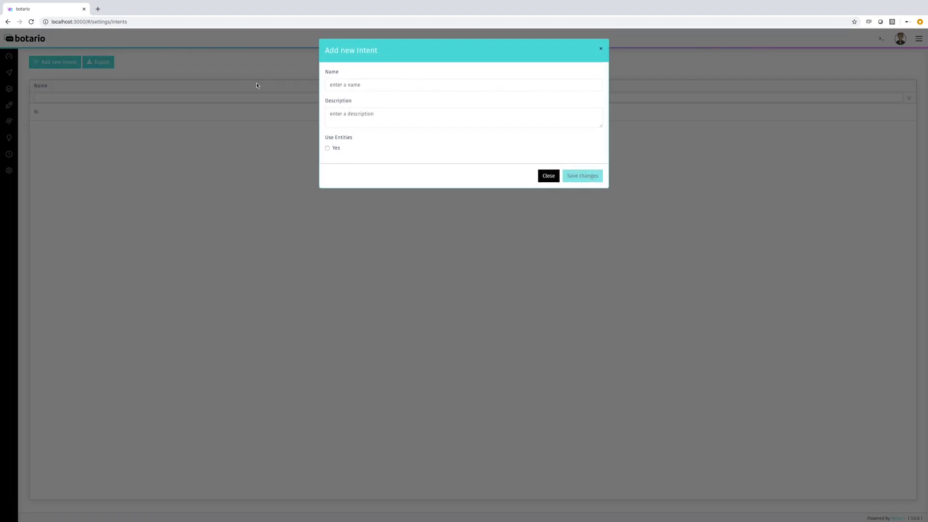
pyautogui.click(362, 85)
pyautogui.write('bye')
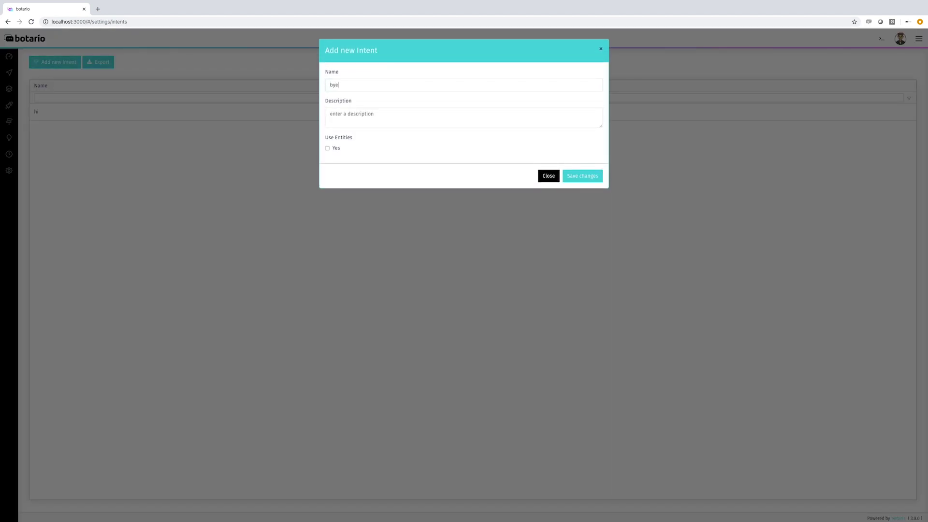
pyautogui.write('By')
pyautogui.click(594, 176)
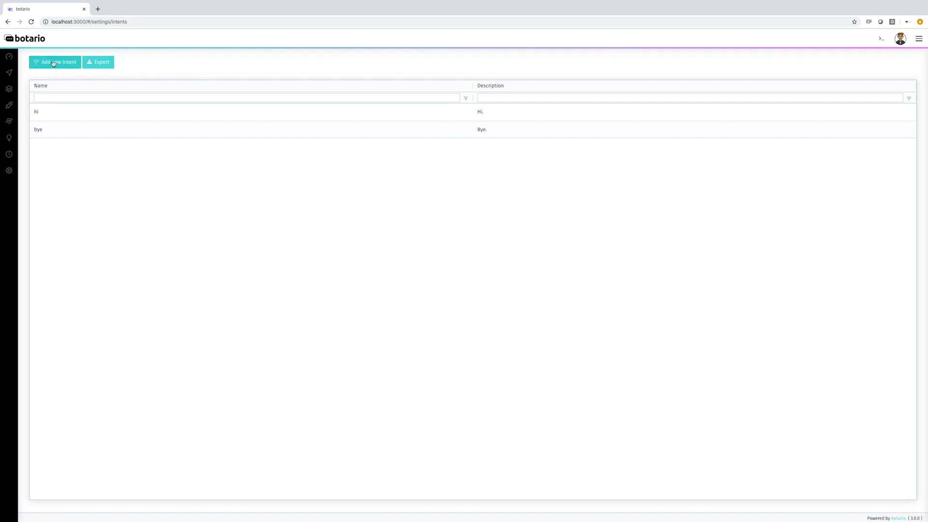
# Step: Create and save the intent 'thanks' with description 'Thanks.'
pyautogui.click(54, 63)
pyautogui.click(377, 82)
pyautogui.write('thanks')
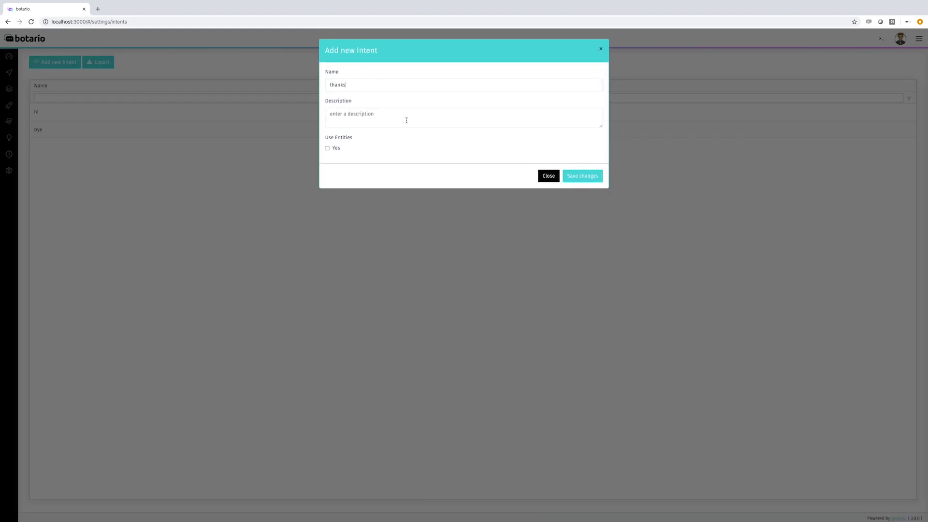
pyautogui.write('Thansks.')
pyautogui.click(576, 172)
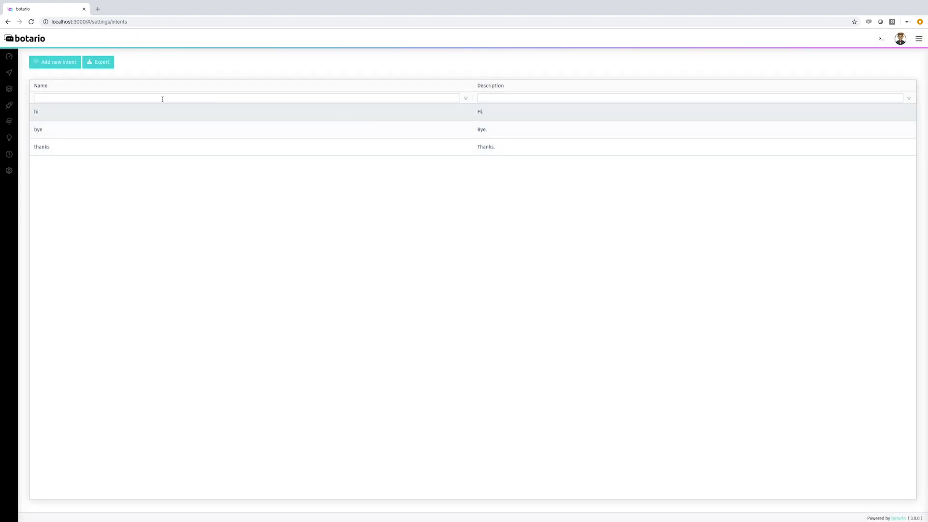
# Step: Go to Content > Samples and select the hi intent row
pyautogui.moveTo(15, 68)
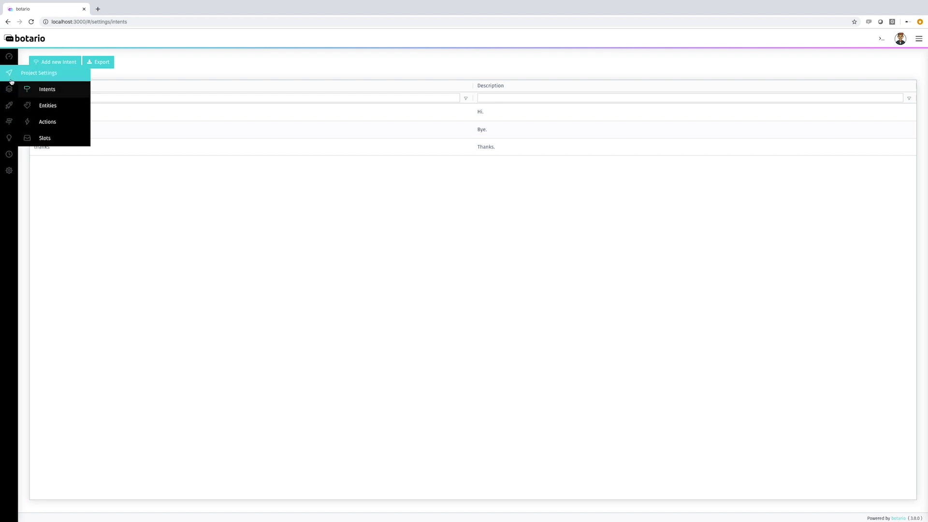
pyautogui.moveTo(10, 90)
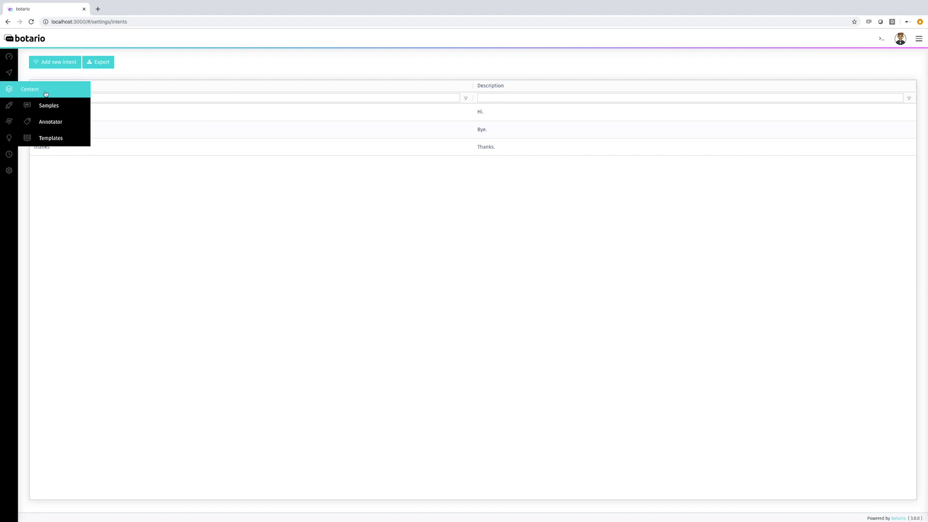
pyautogui.click(54, 107)
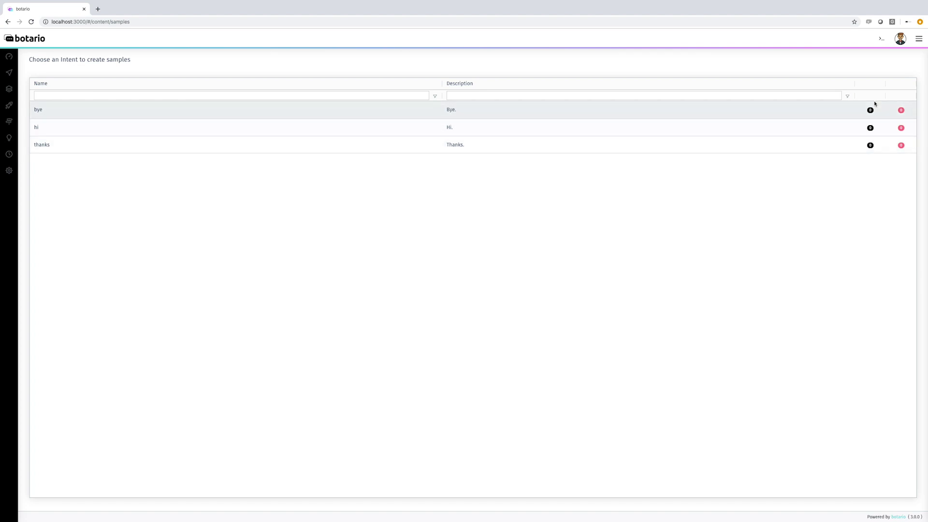
pyautogui.click(308, 128)
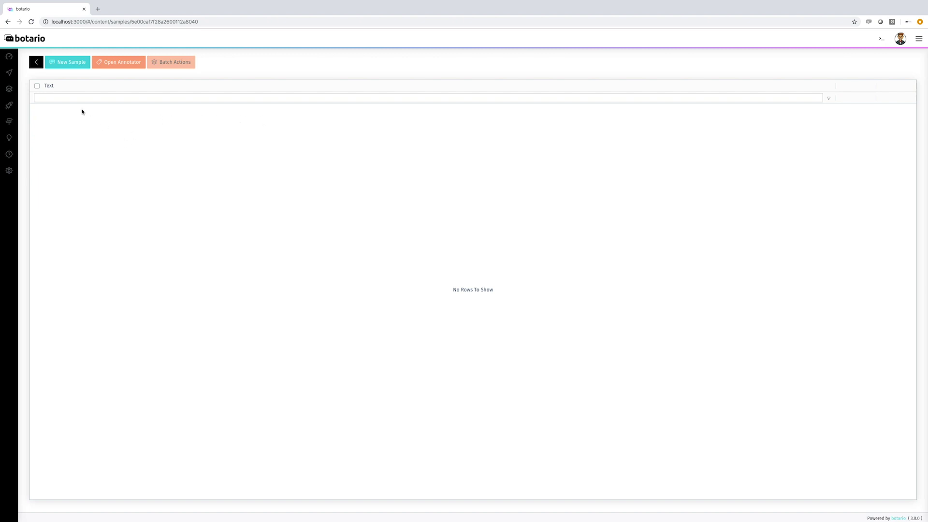
# Step: Add samples hi, hello, hey and howdy to the hi intent, then go back to the intents list
pyautogui.click(57, 64)
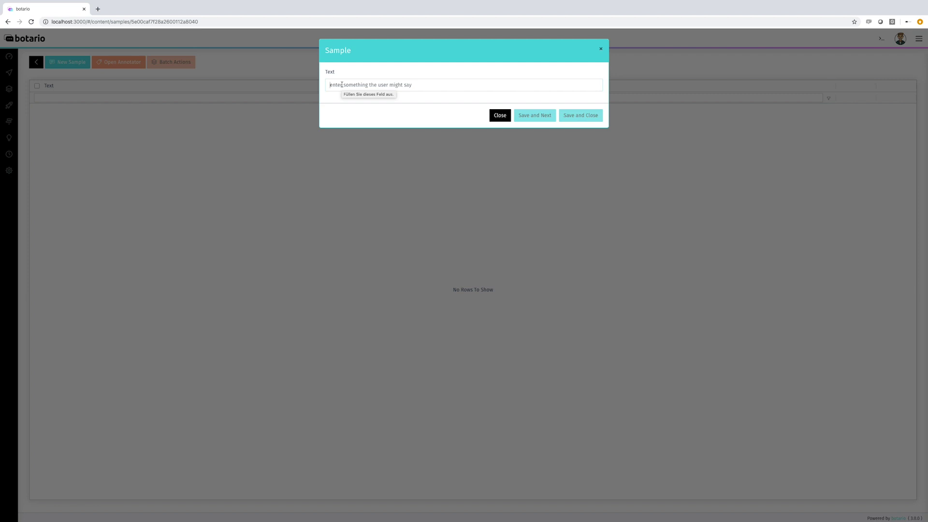
pyautogui.write('hi')
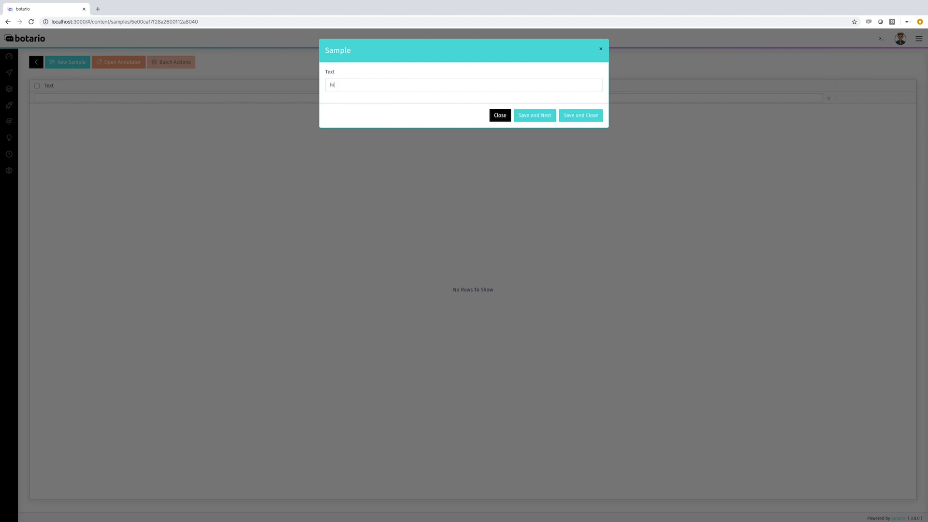
pyautogui.press('Return')
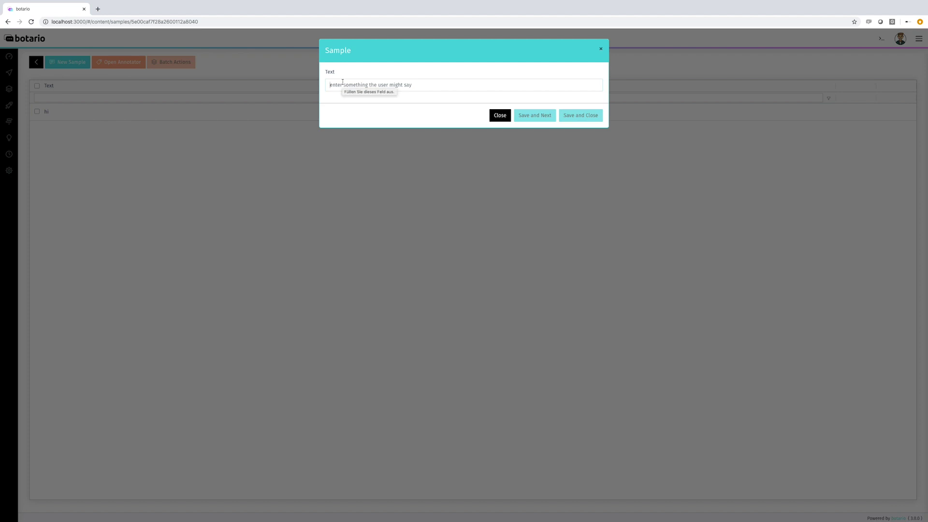
pyautogui.write('hello')
pyautogui.press('Return')
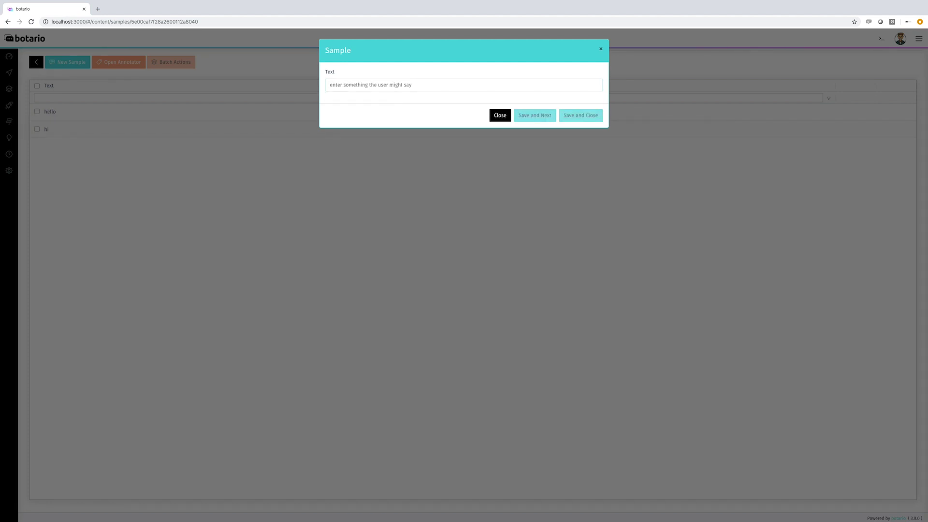
pyautogui.write('hey')
pyautogui.press('Return')
pyautogui.write('howdy')
pyautogui.press('Return')
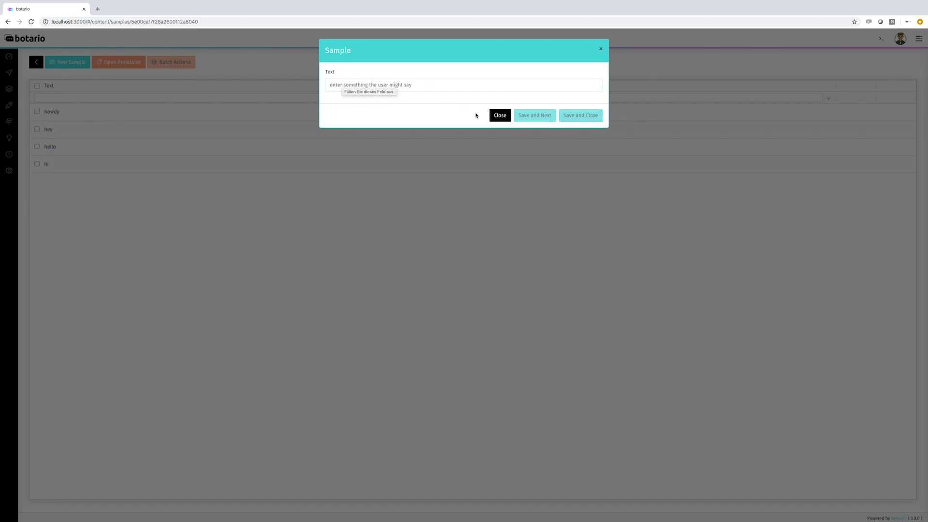
pyautogui.press('Escape')
pyautogui.click(35, 62)
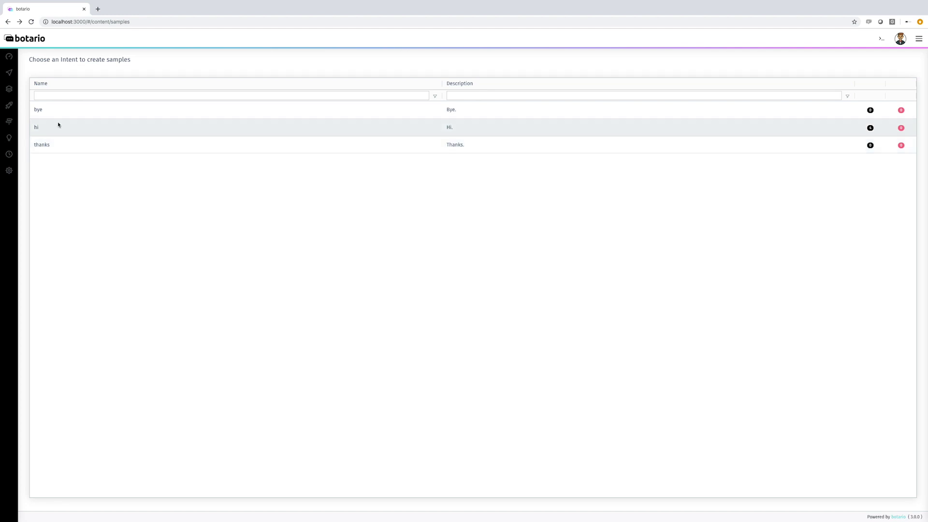
pyautogui.moveTo(6, 174)
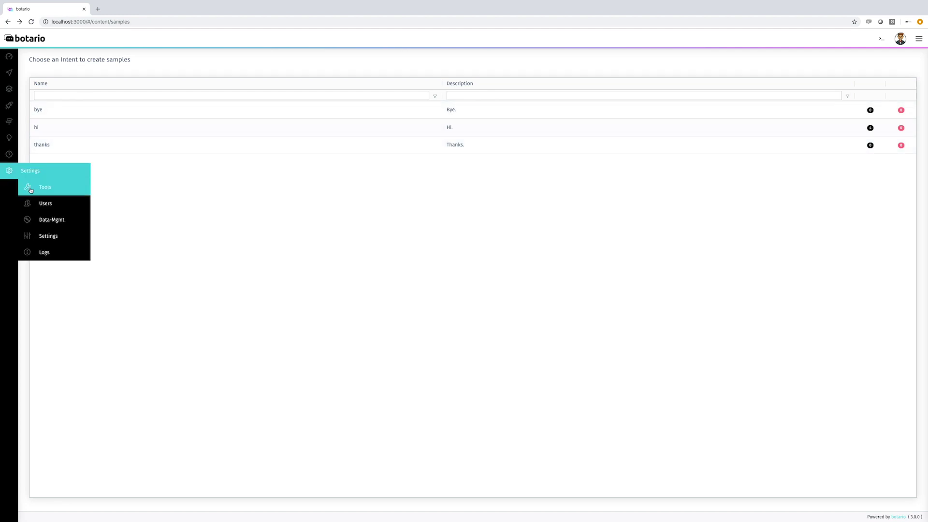
# Step: In Data Management's Rasa section, import training.md as NLU data with import type Clean
pyautogui.click(49, 220)
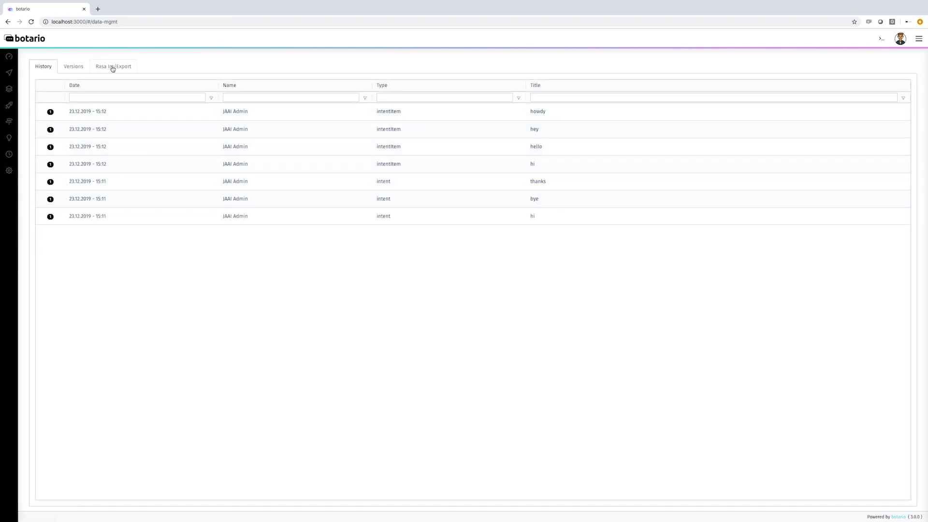
pyautogui.click(113, 68)
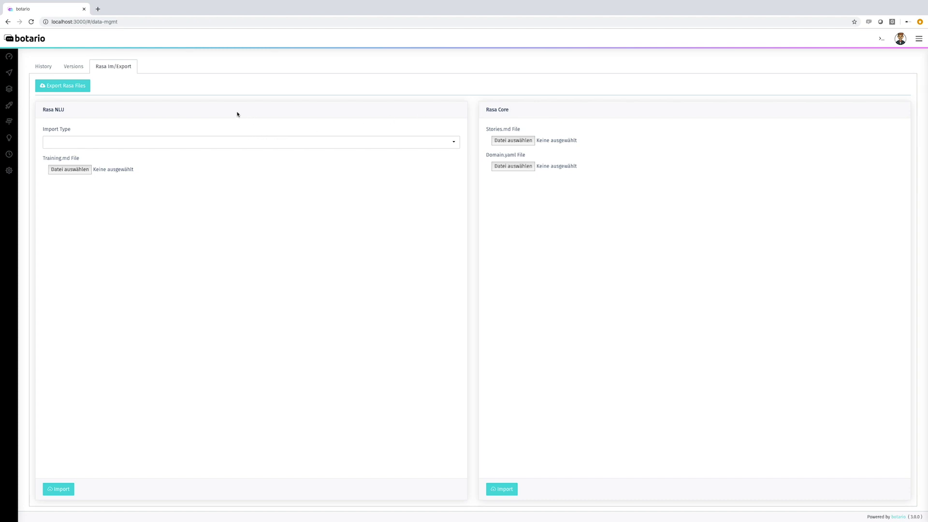
pyautogui.click(82, 170)
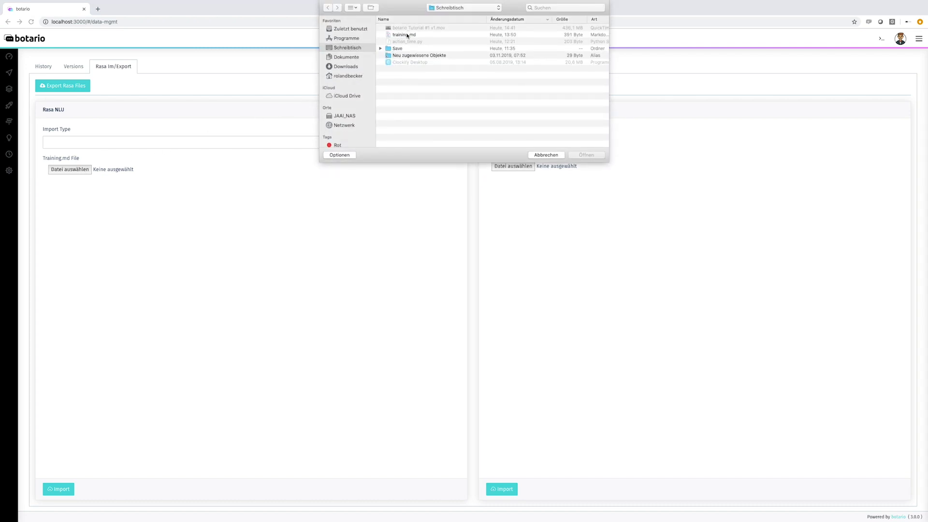
pyautogui.click(407, 34)
pyautogui.click(586, 154)
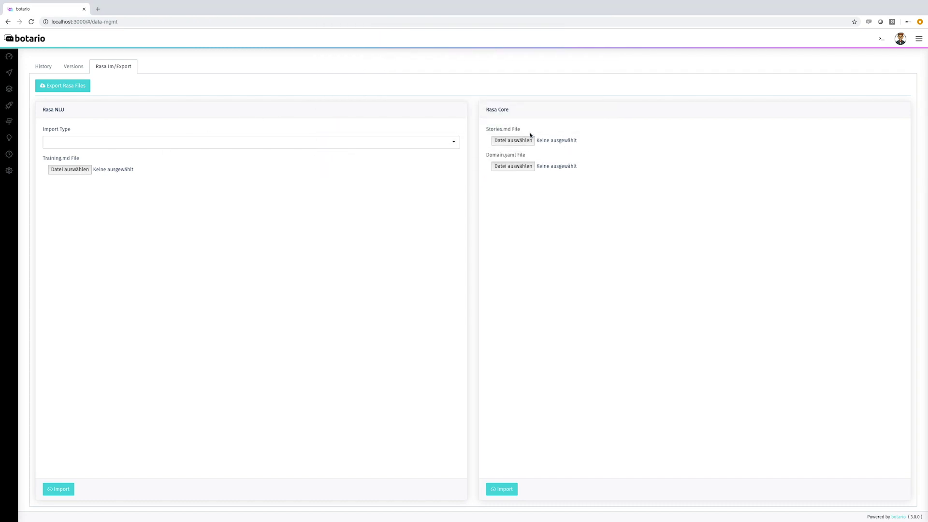
pyautogui.click(208, 142)
pyautogui.click(195, 154)
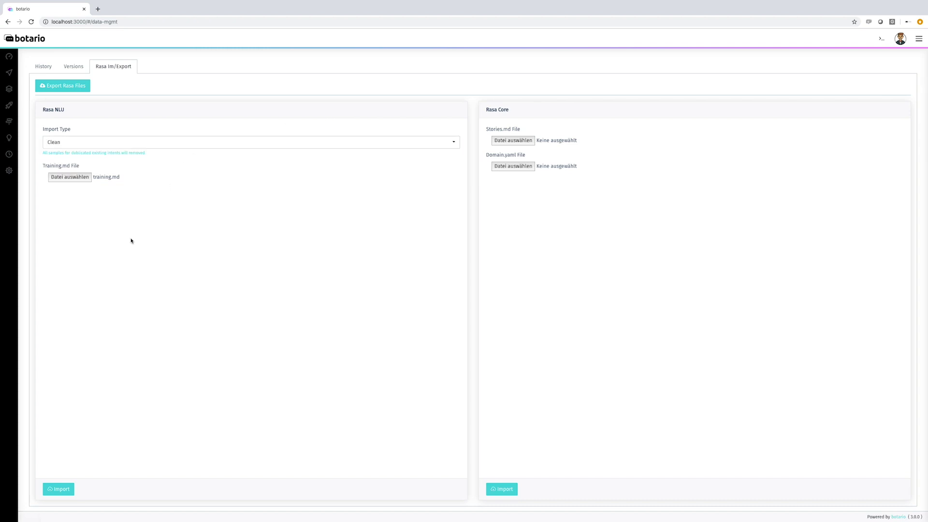
pyautogui.click(61, 489)
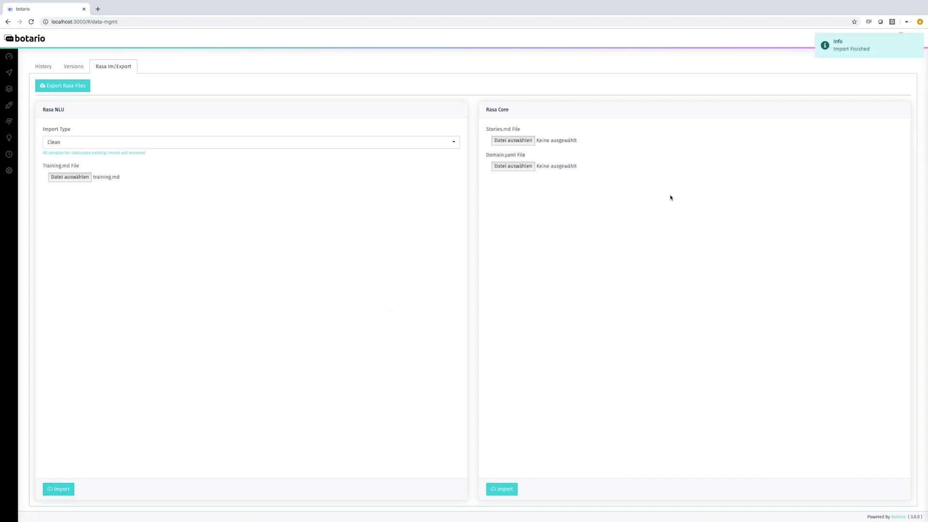
# Step: Check the bye intent's imported samples, then return to the overview showing 10 samples per intent
pyautogui.moveTo(14, 89)
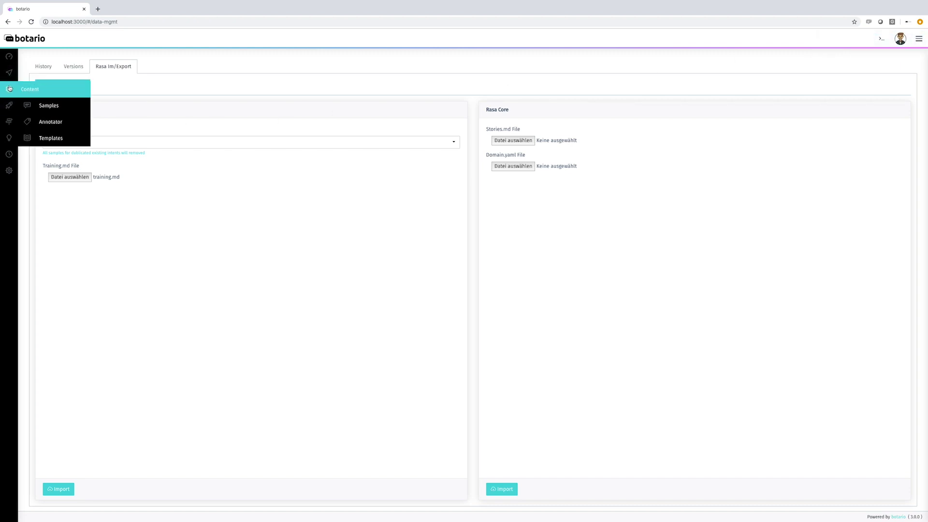
pyautogui.click(44, 105)
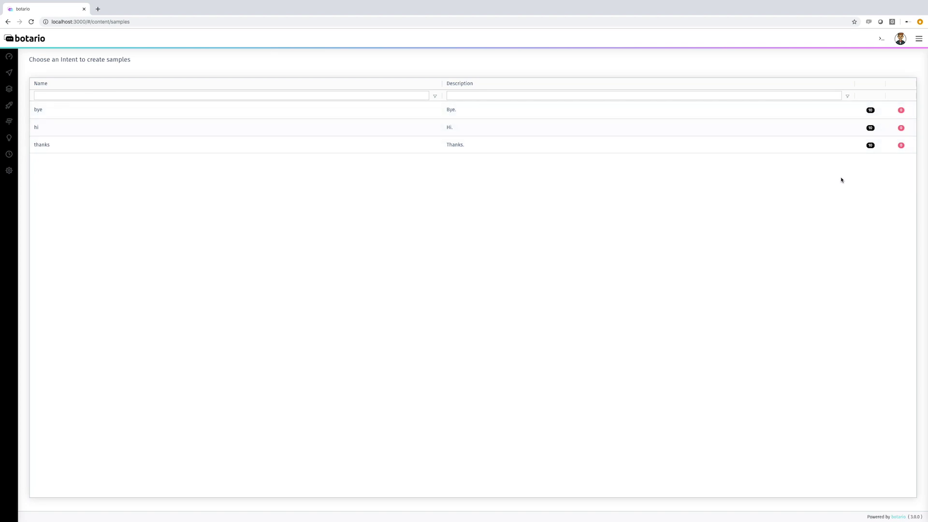
pyautogui.click(786, 111)
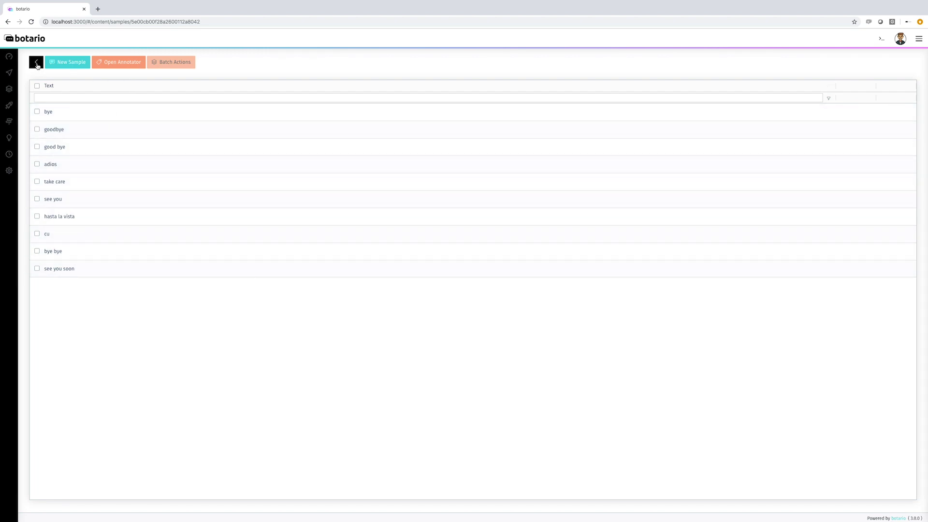
pyautogui.click(36, 62)
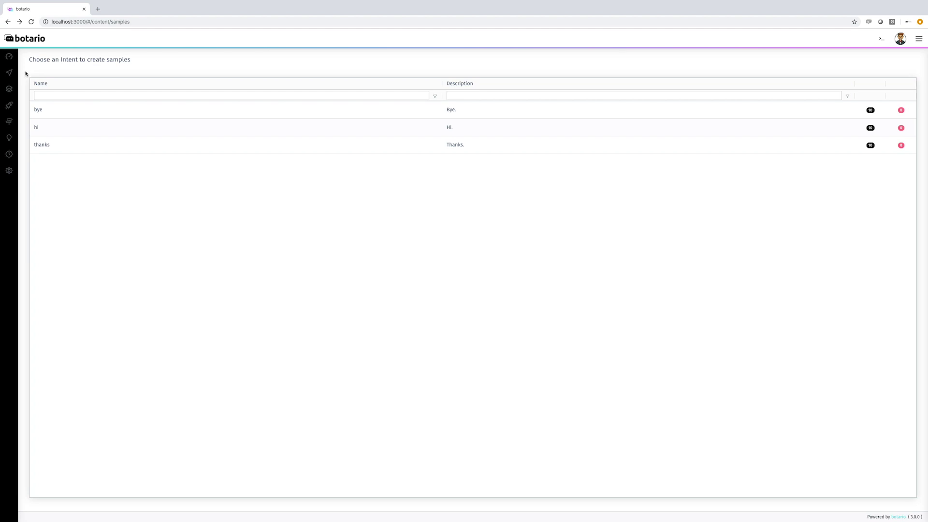
pyautogui.moveTo(15, 73)
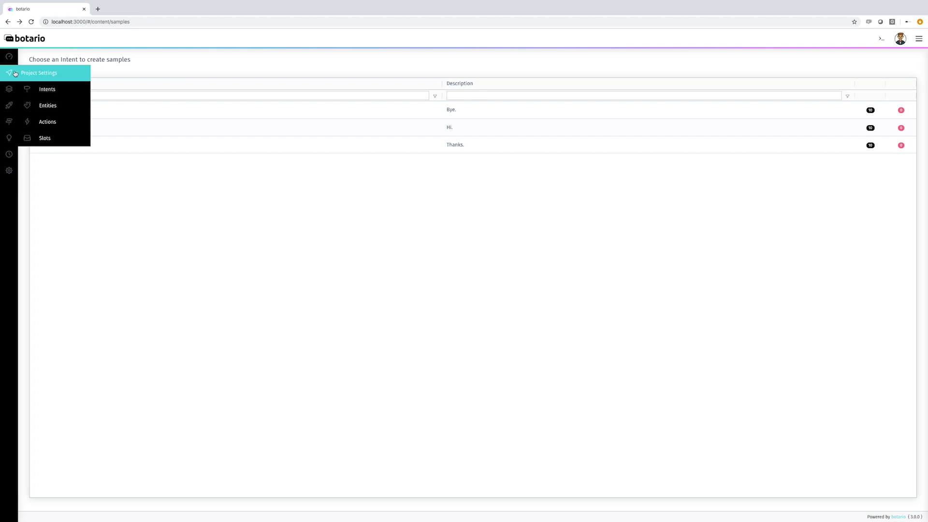
# Step: In Project Settings > Actions, add a new action named utter_hi with type Template
pyautogui.click(46, 120)
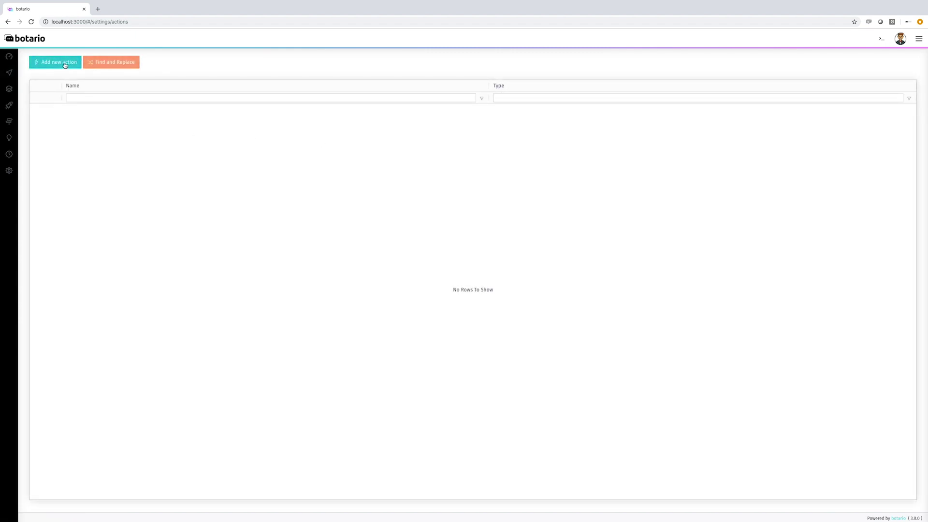
pyautogui.click(65, 63)
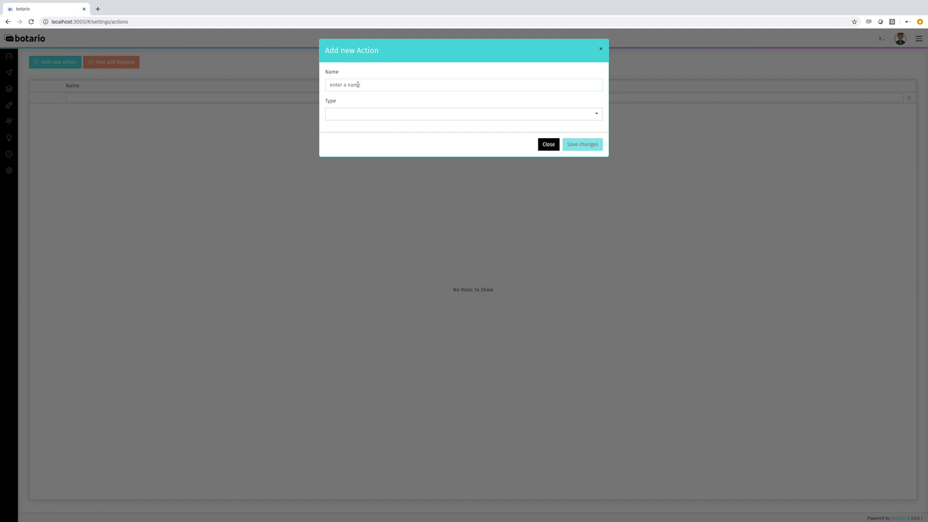
pyautogui.write('utter_hi')
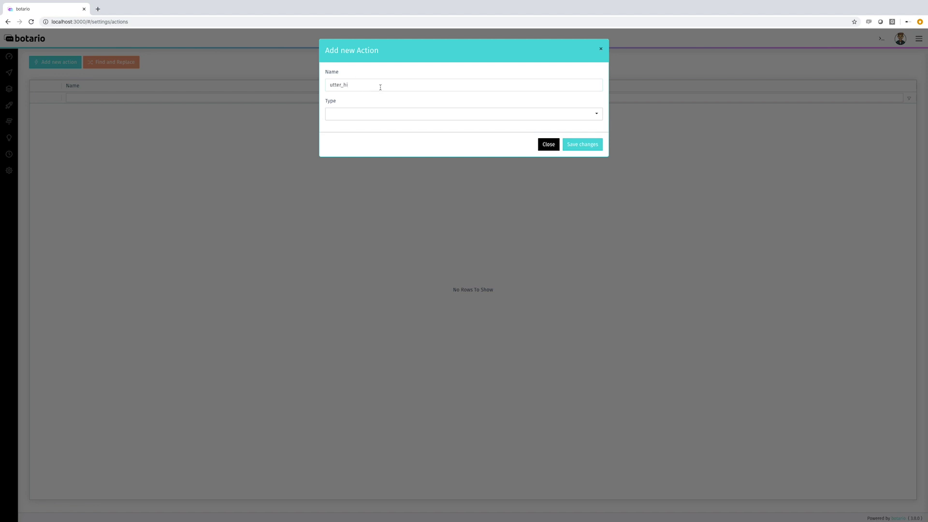
pyautogui.click(394, 115)
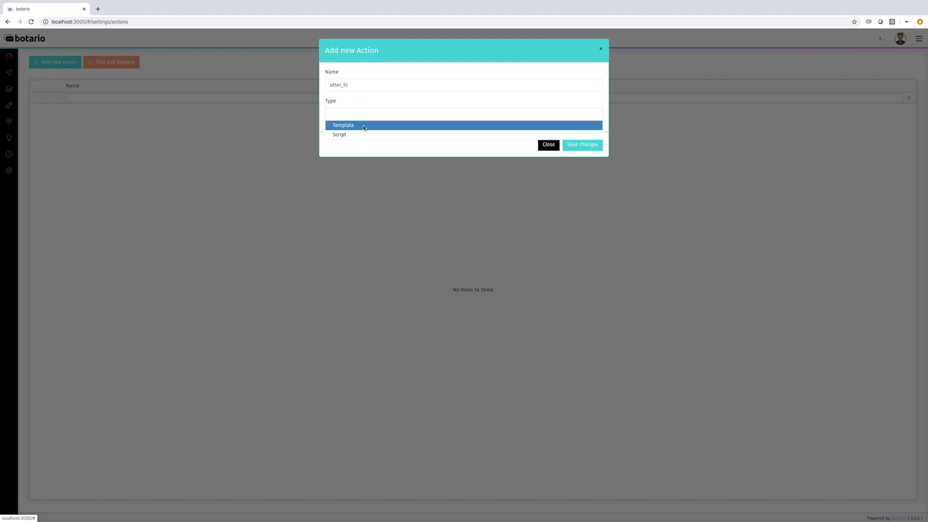
pyautogui.click(364, 126)
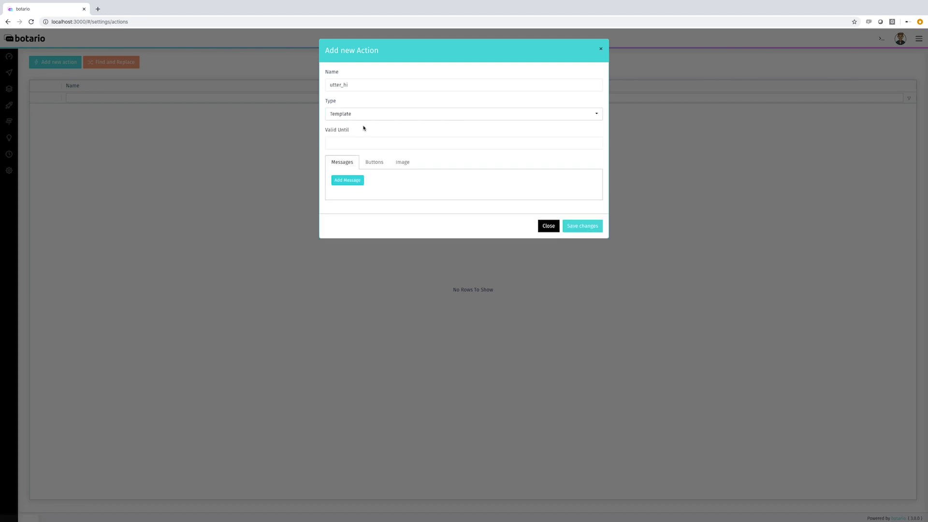
# Step: Add a first utter_hi reply reading 'Hello, how can I help you?'
pyautogui.click(354, 183)
pyautogui.click(350, 200)
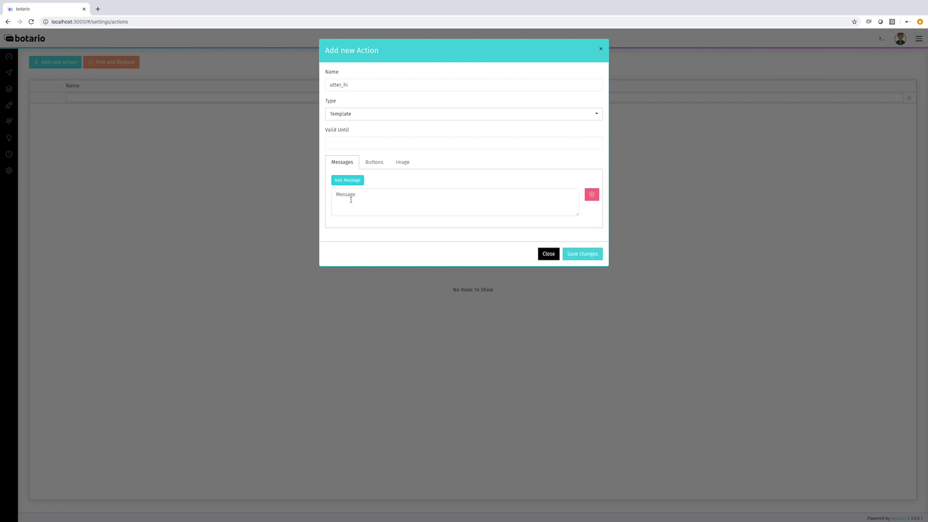
pyautogui.write('Hello, how can I help you?')
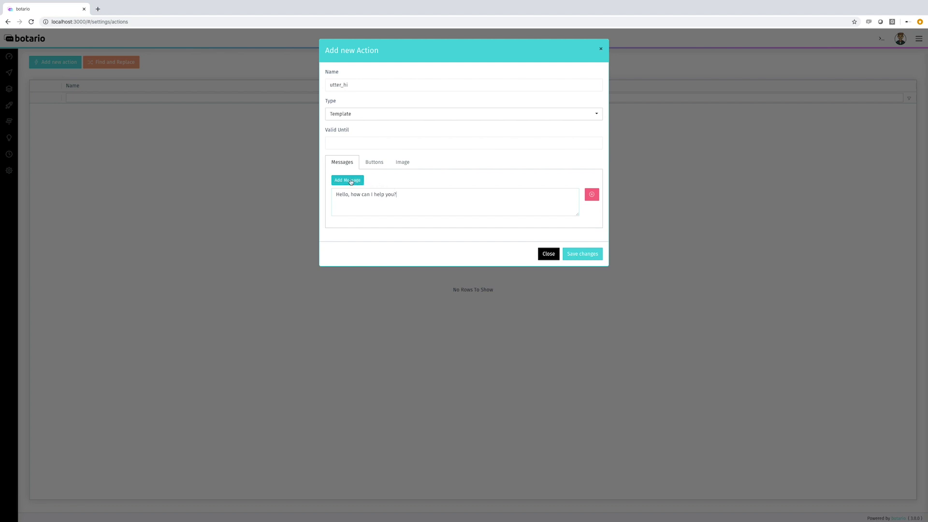
# Step: Add a second reply 'Hi. What can I do for you?', correcting the 'Whyt' typo
pyautogui.click(349, 180)
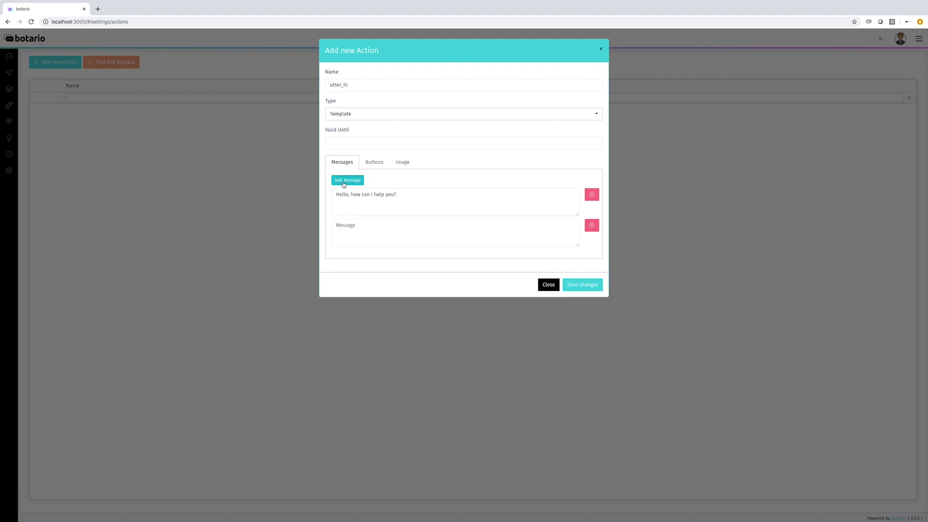
pyautogui.write('H')
pyautogui.write('can I do for you?')
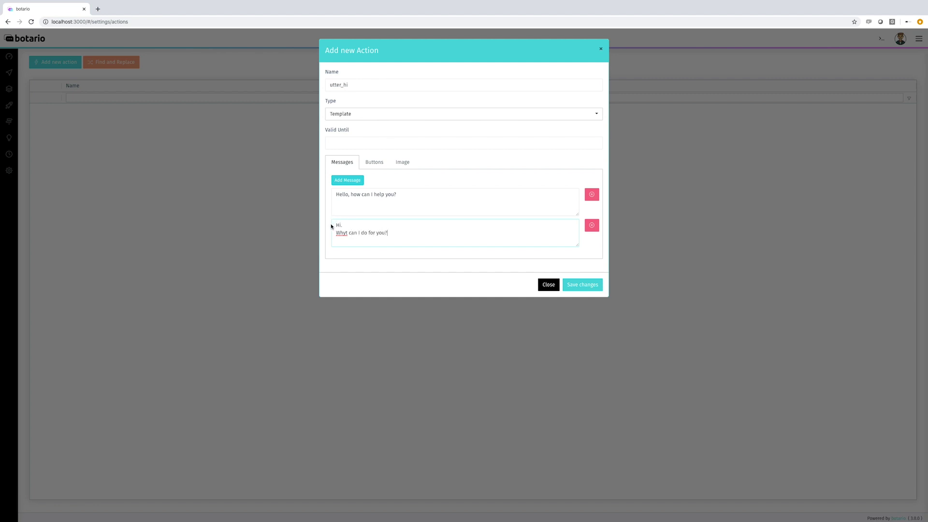
pyautogui.click(347, 233)
pyautogui.press('BackSpace')
pyautogui.write('a')
pyautogui.moveTo(389, 233); pyautogui.dragTo(325, 234)
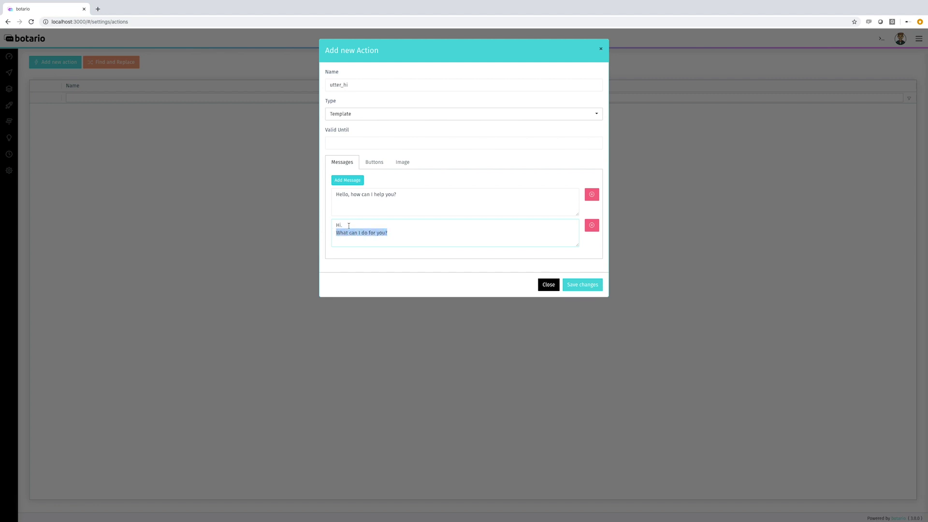
pyautogui.click(340, 225)
pyautogui.doubleClick(340, 225)
pyautogui.moveTo(402, 194); pyautogui.dragTo(332, 194)
pyautogui.click(376, 163)
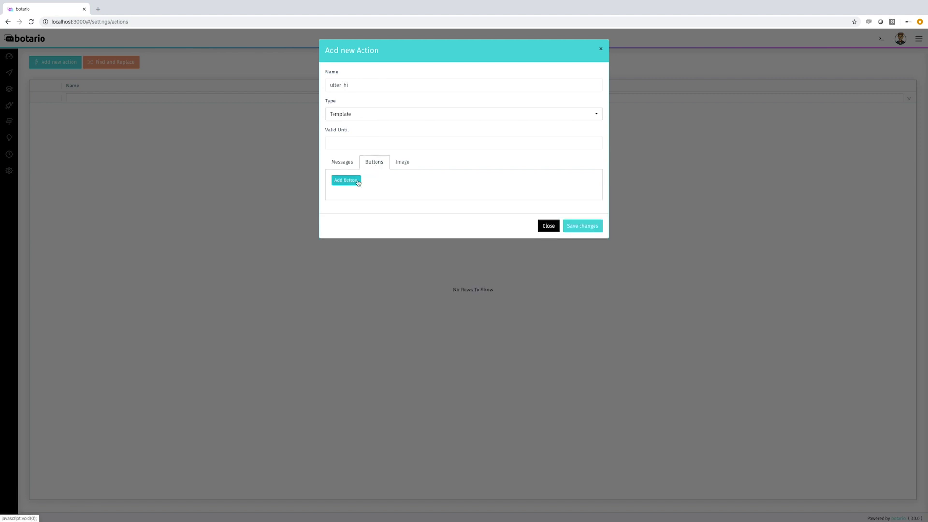
# Step: Add and remove a button row, show the action's Image options, and open a new browser tab
pyautogui.click(356, 182)
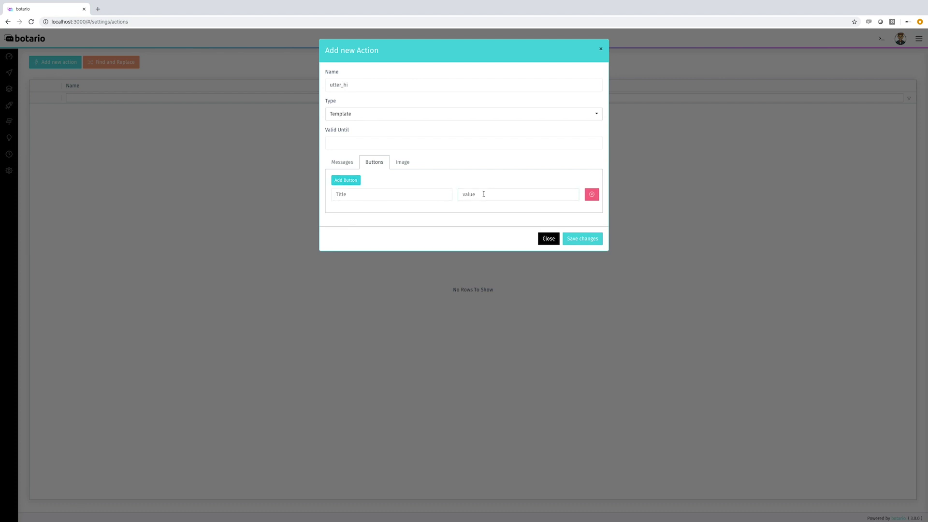
pyautogui.click(591, 194)
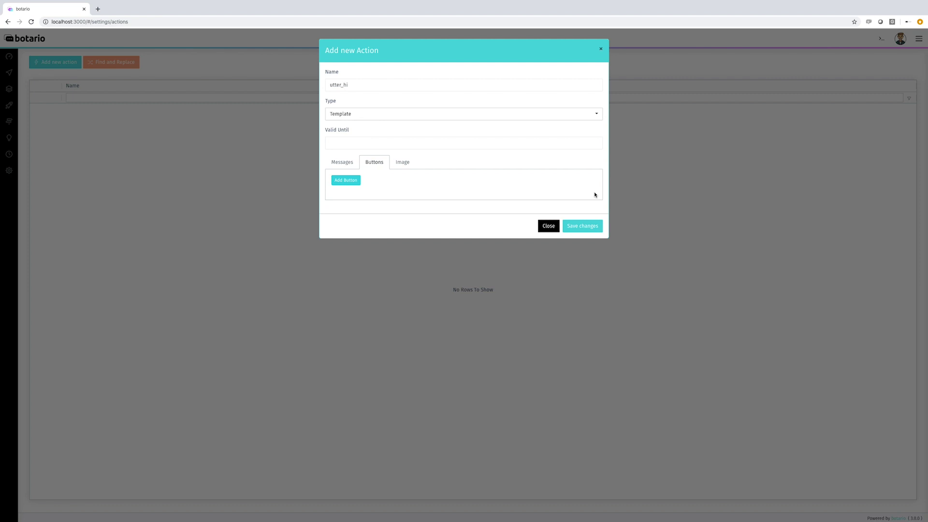
pyautogui.click(407, 163)
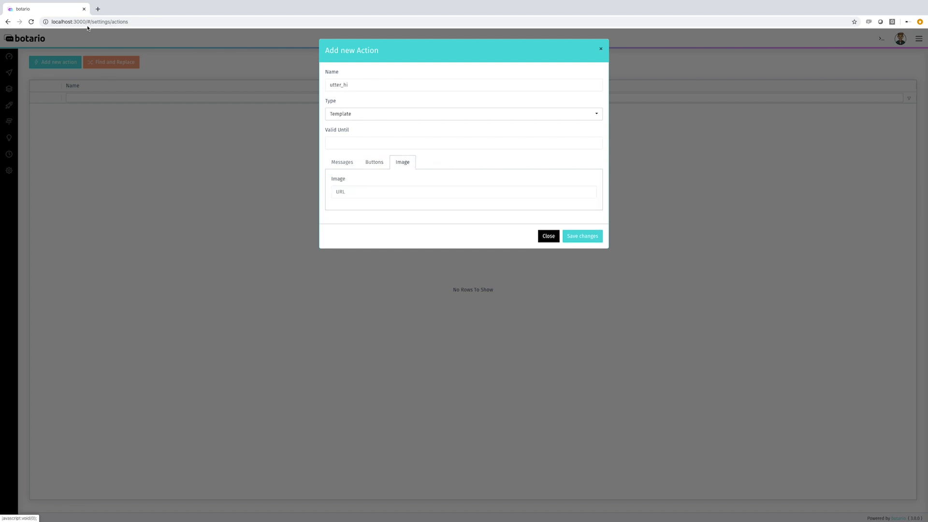
pyautogui.click(97, 9)
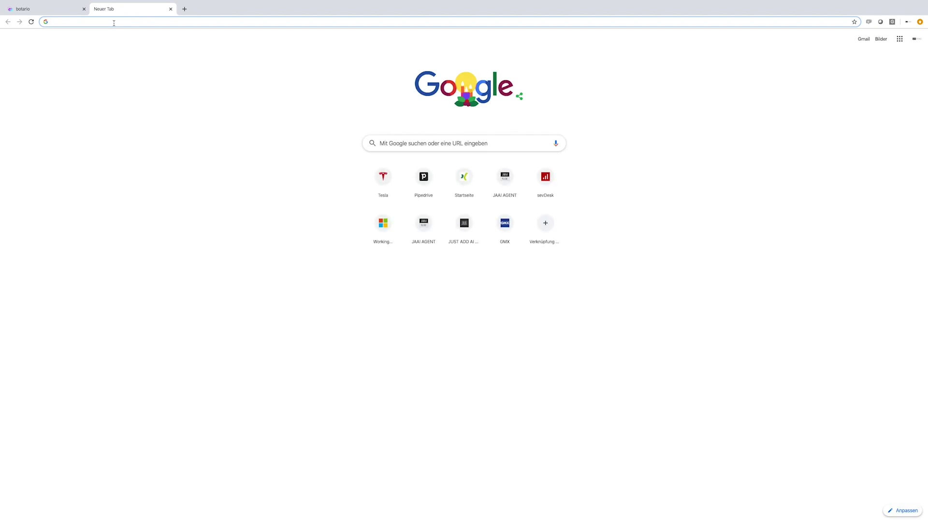
# Step: Go to giphy.com and search for 'hello' GIFs
pyautogui.write('giphy')
pyautogui.press('Return')
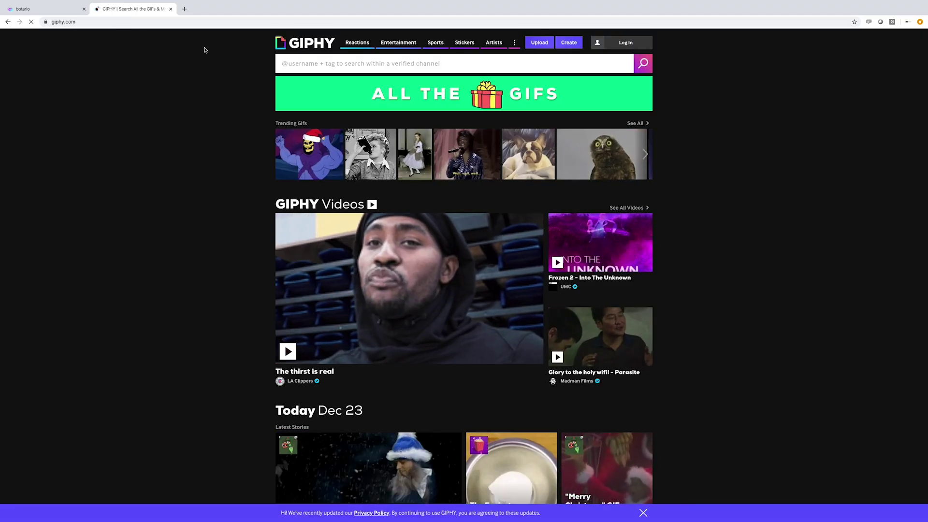
pyautogui.click(454, 63)
pyautogui.write('hello')
pyautogui.press('Return')
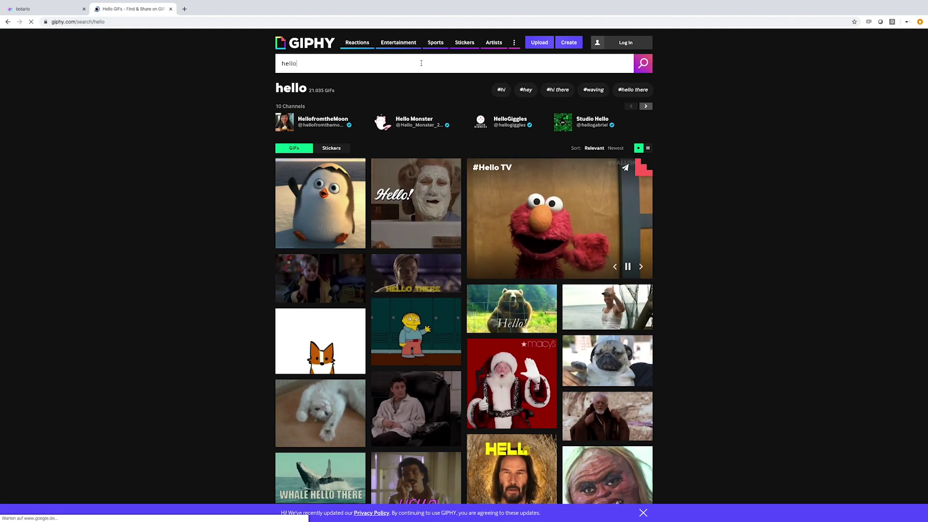
# Step: Copy the Tom Hanks hello GIF's Small media URL and close the Giphy tab
pyautogui.click(608, 310)
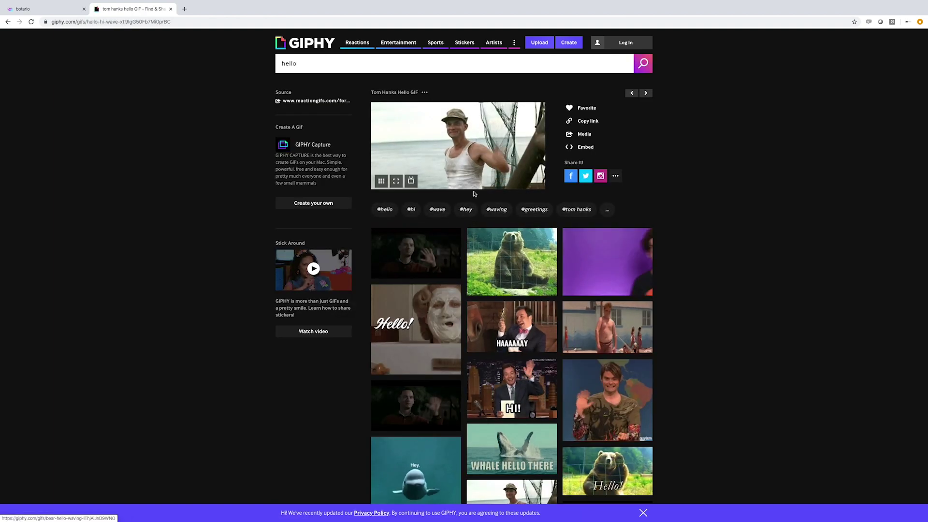
pyautogui.click(581, 135)
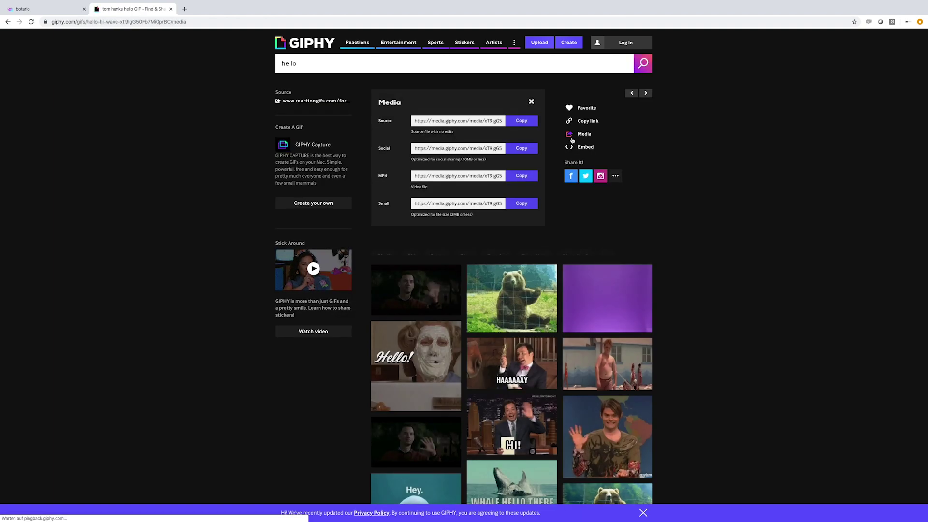
pyautogui.click(521, 203)
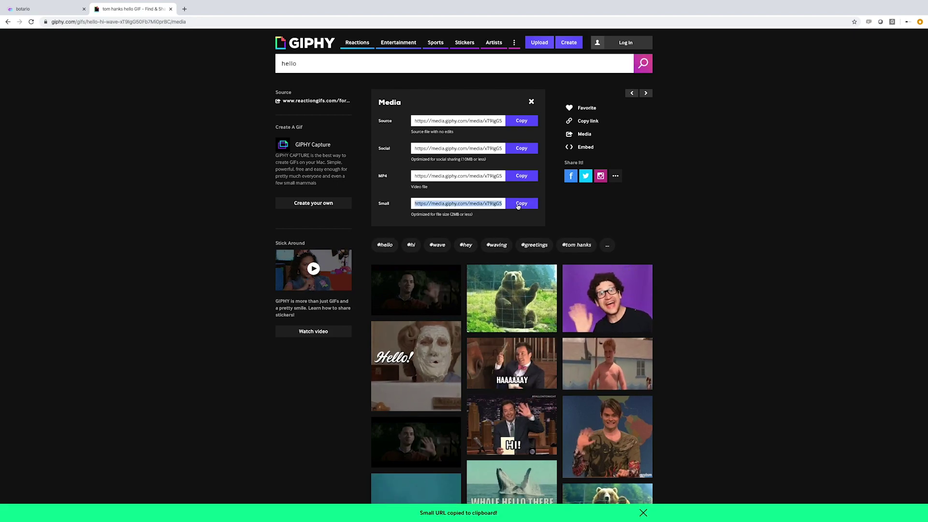
pyautogui.click(170, 9)
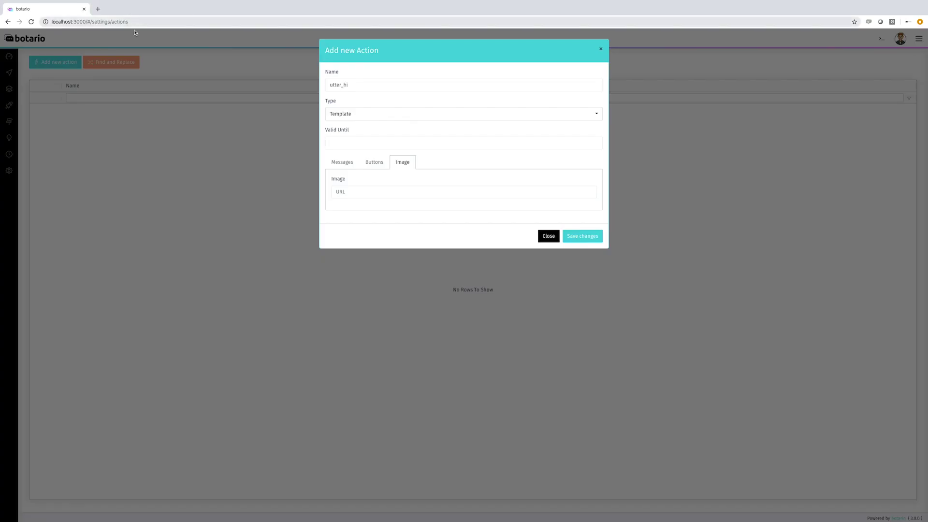
# Step: Paste the GIF link into utter_hi's image URL field and save the action
pyautogui.click(395, 193)
pyautogui.hotkey('ctrl', 'v')
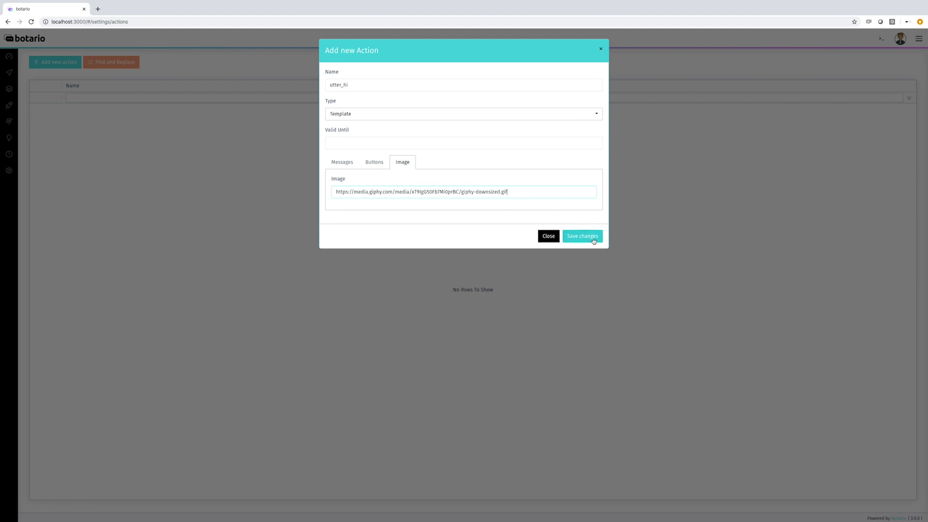
pyautogui.click(582, 236)
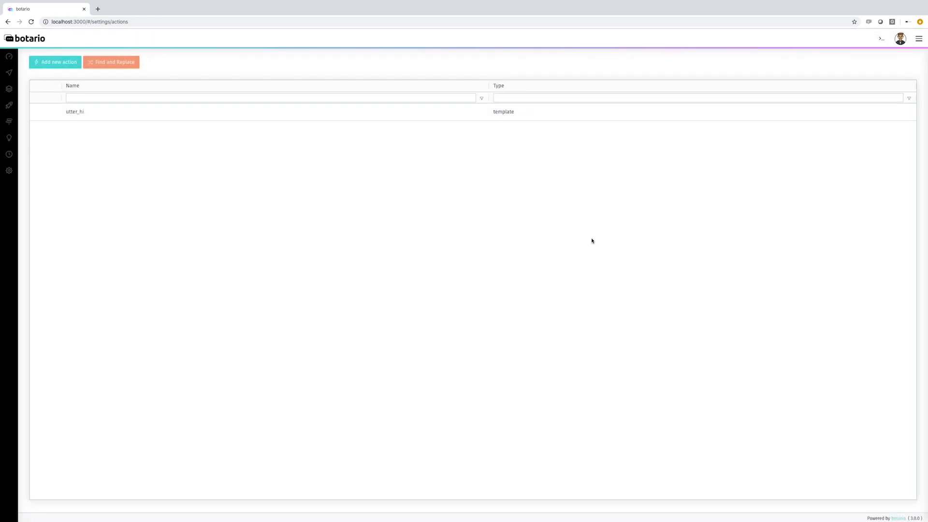
# Step: Start a new action named utter_bye with Type set to Template
pyautogui.click(55, 67)
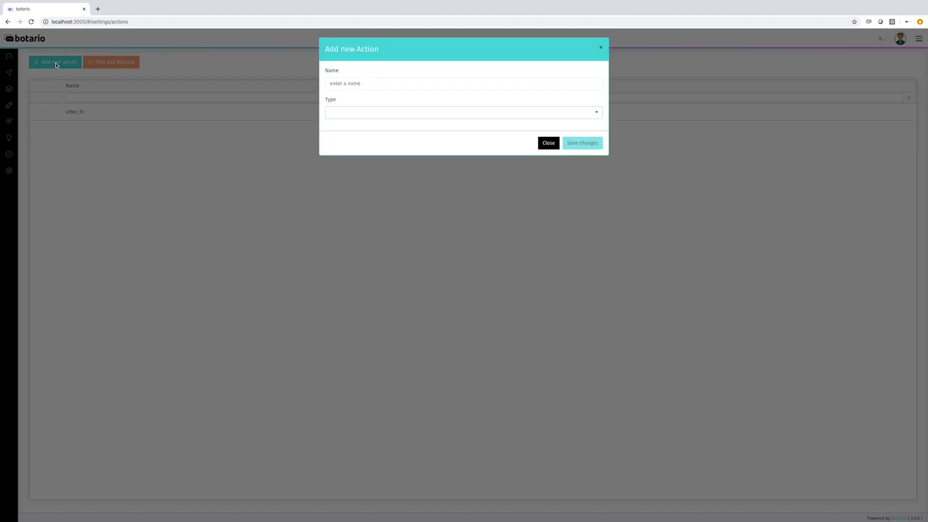
pyautogui.click(351, 86)
pyautogui.write('utter_bye')
pyautogui.click(359, 113)
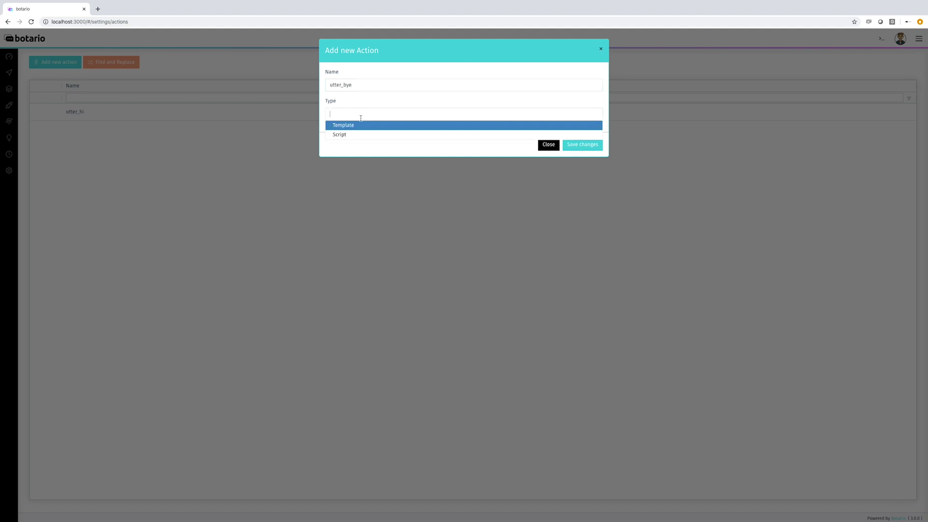
pyautogui.click(360, 126)
# Step: Give utter_bye the replies 'Bye bye.' and 'Take care.' and save it
pyautogui.click(349, 180)
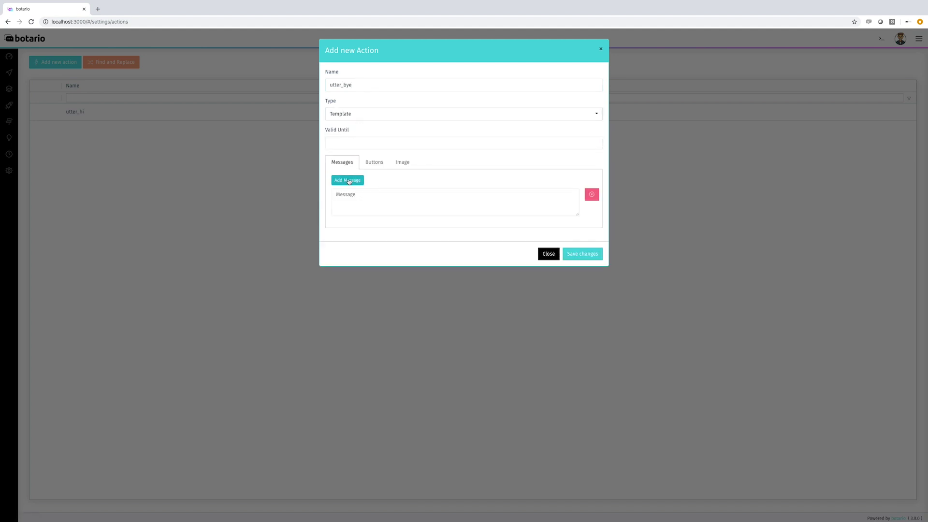
pyautogui.click(366, 198)
pyautogui.write('Bye bye.')
pyautogui.click(348, 180)
pyautogui.click(347, 227)
pyautogui.write('take care.')
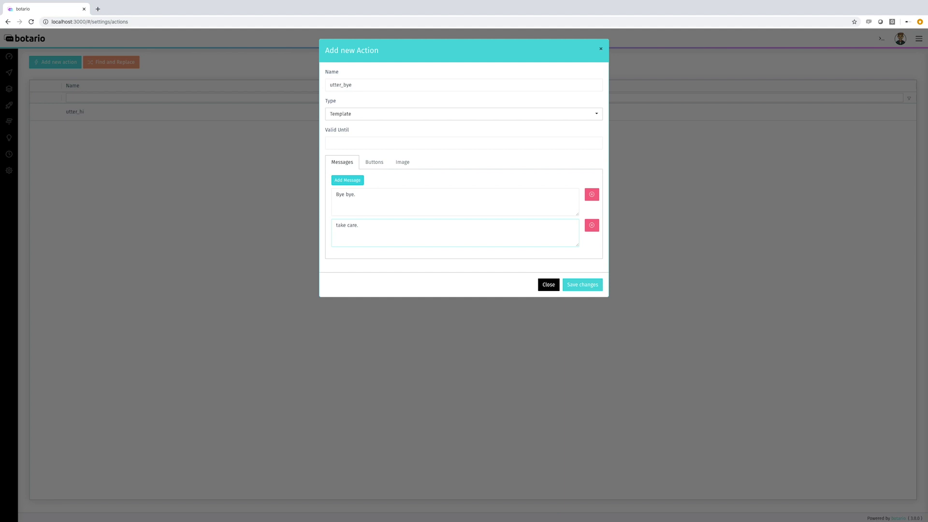
pyautogui.click(339, 225)
pyautogui.press('BackSpace')
pyautogui.write('T')
pyautogui.click(576, 286)
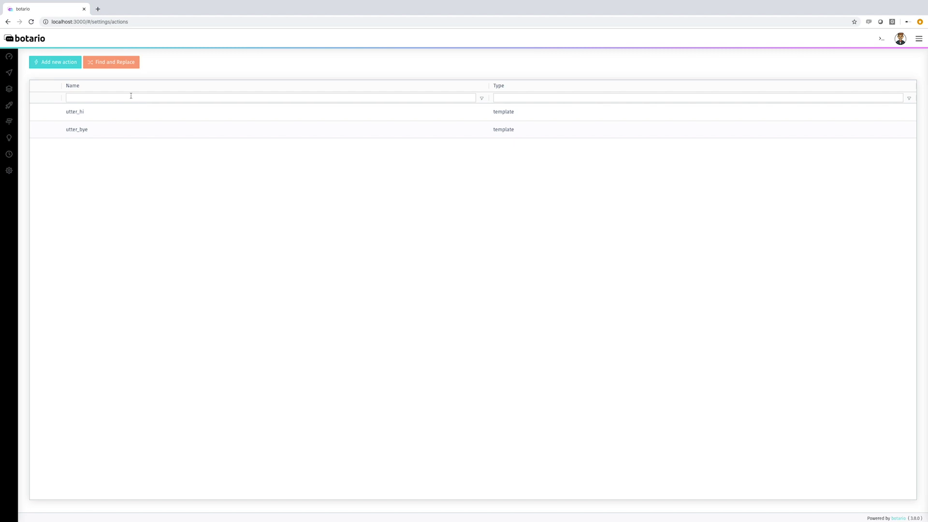
# Step: Name a new action utter_thanks, replacing the stray colon with an underscore, and set Type to Template
pyautogui.click(57, 63)
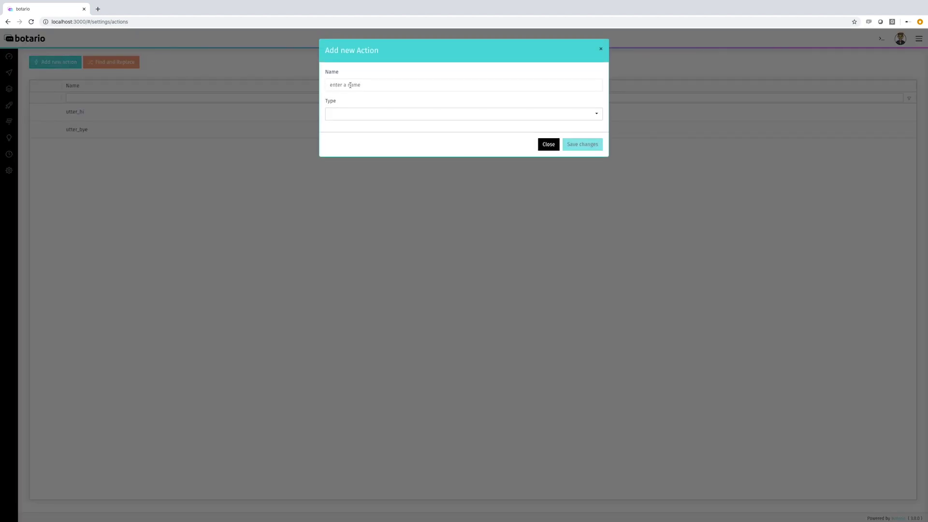
pyautogui.write('utter:thank')
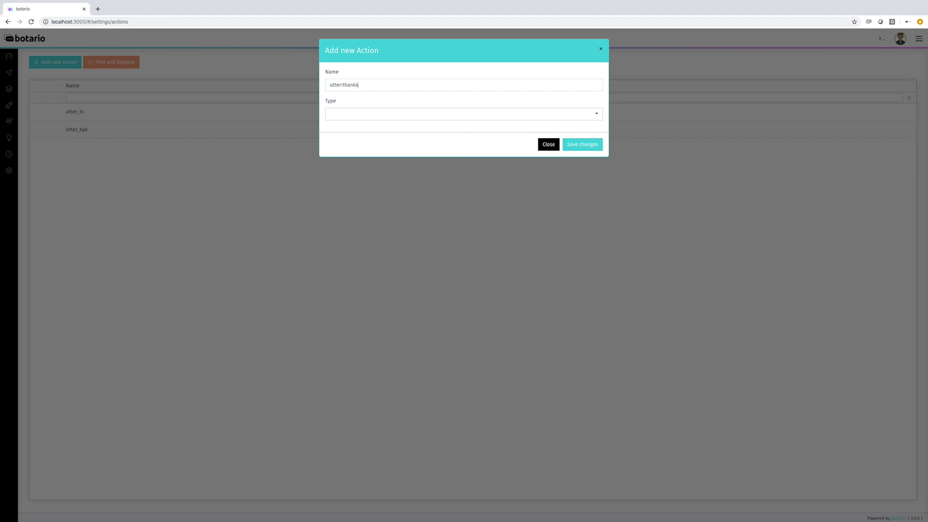
pyautogui.write('s')
pyautogui.click(343, 84)
pyautogui.press('BackSpace')
pyautogui.write('_')
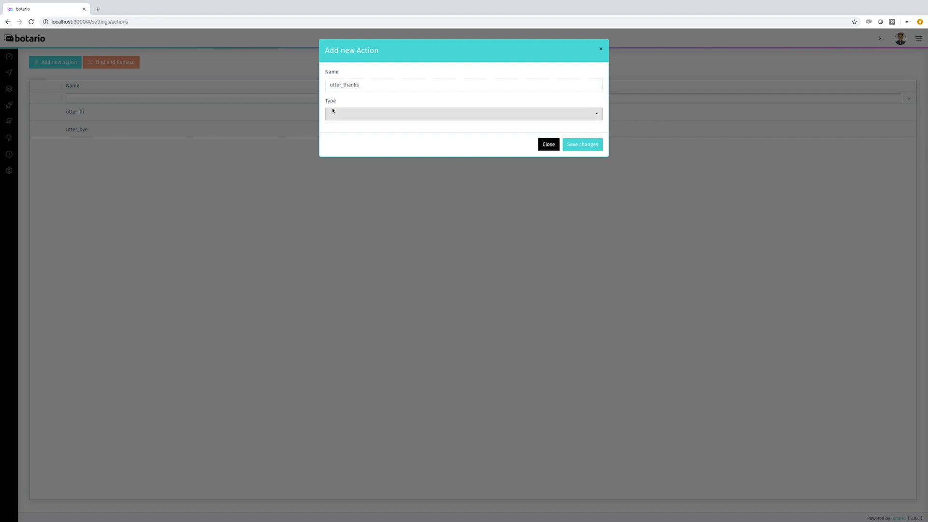
pyautogui.click(333, 112)
pyautogui.click(338, 126)
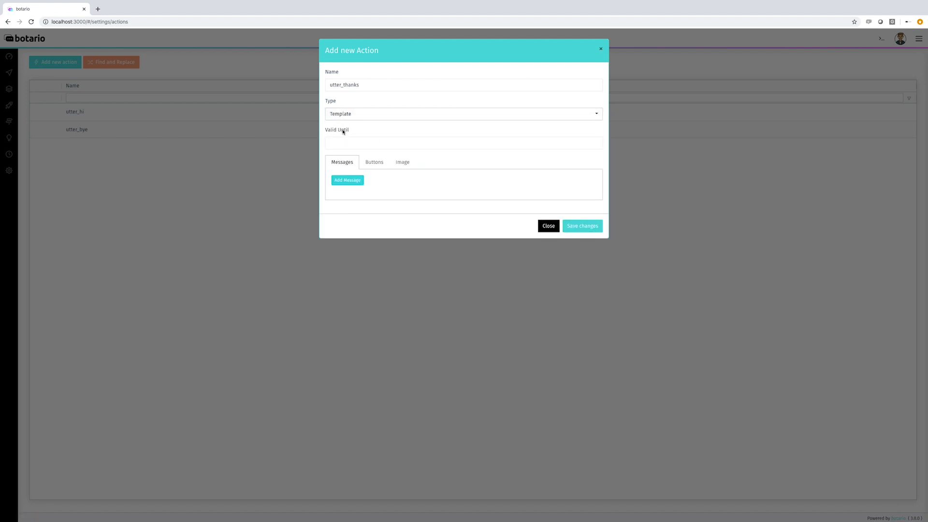
pyautogui.click(349, 144)
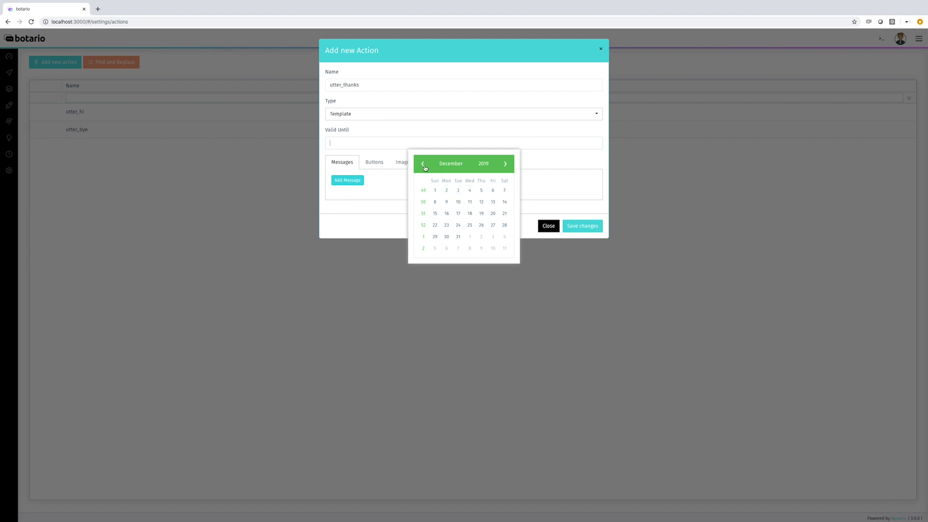
# Step: Give utter_thanks the replies 'I am always happy to help!' and 'I am always glad to help.' and save
pyautogui.click(470, 136)
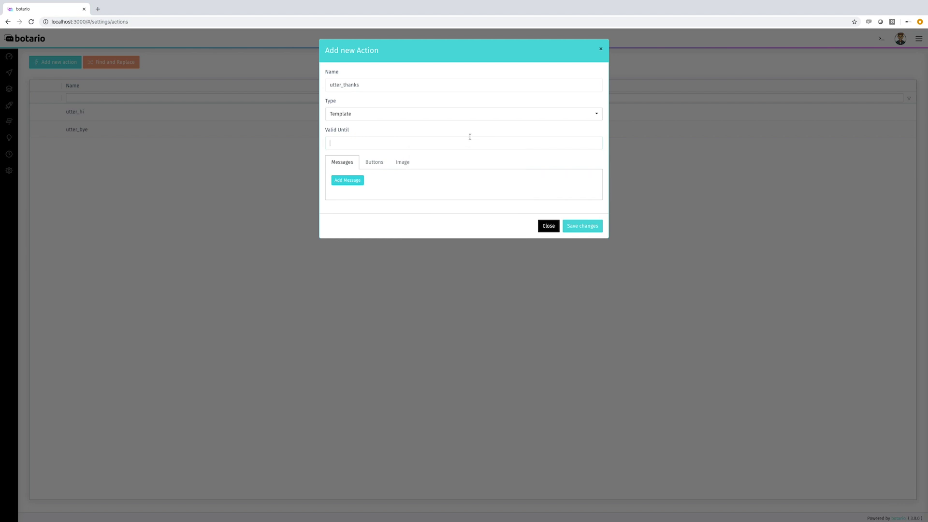
pyautogui.click(341, 182)
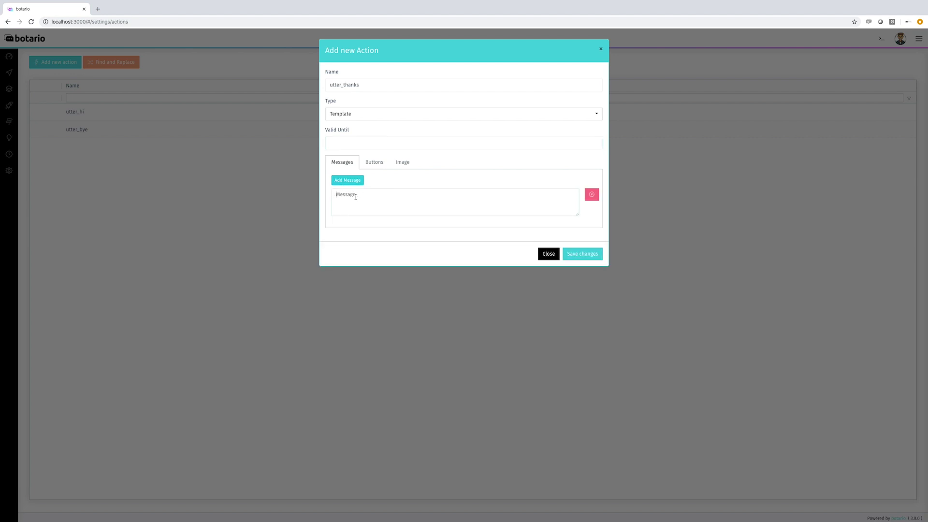
pyautogui.click(356, 197)
pyautogui.write('I am always happy to help!')
pyautogui.click(348, 180)
pyautogui.write('I am always glad to help.')
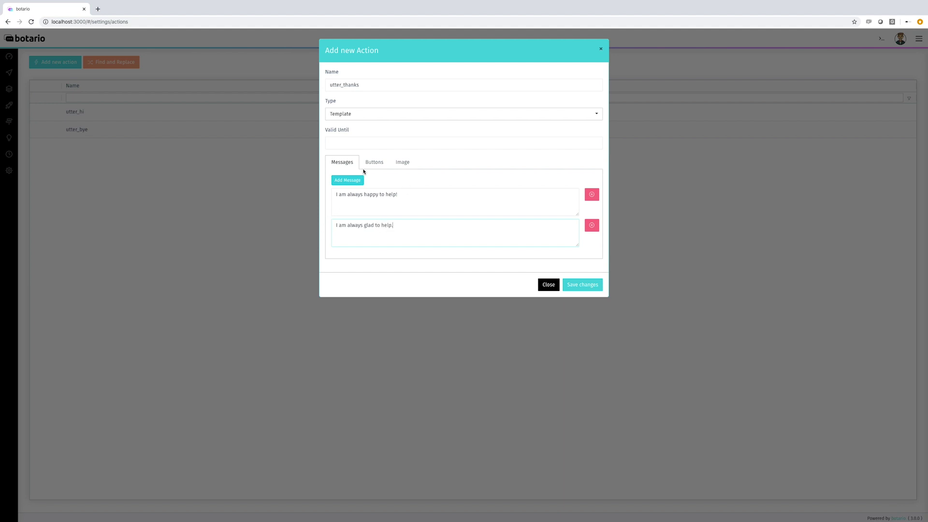
pyautogui.click(594, 289)
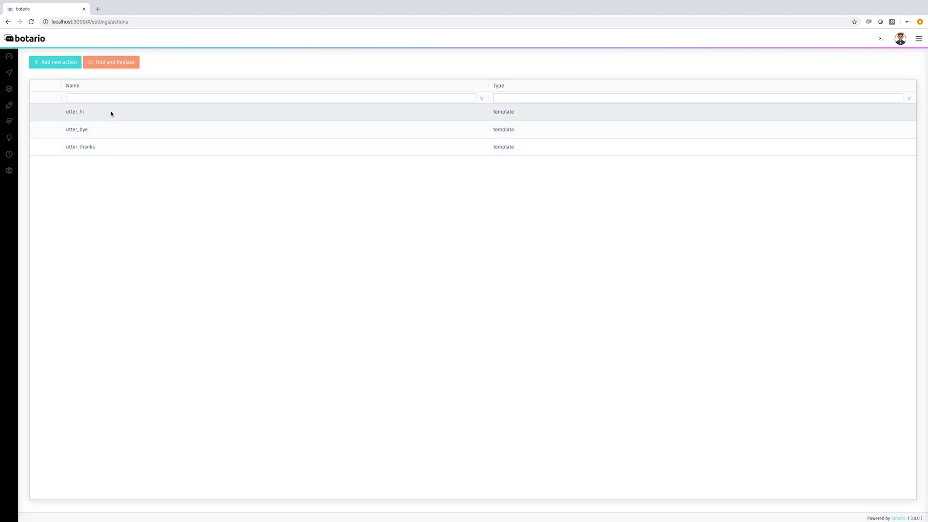
# Step: Go to Intents and show the intent samples page
pyautogui.moveTo(9, 72)
pyautogui.click(42, 88)
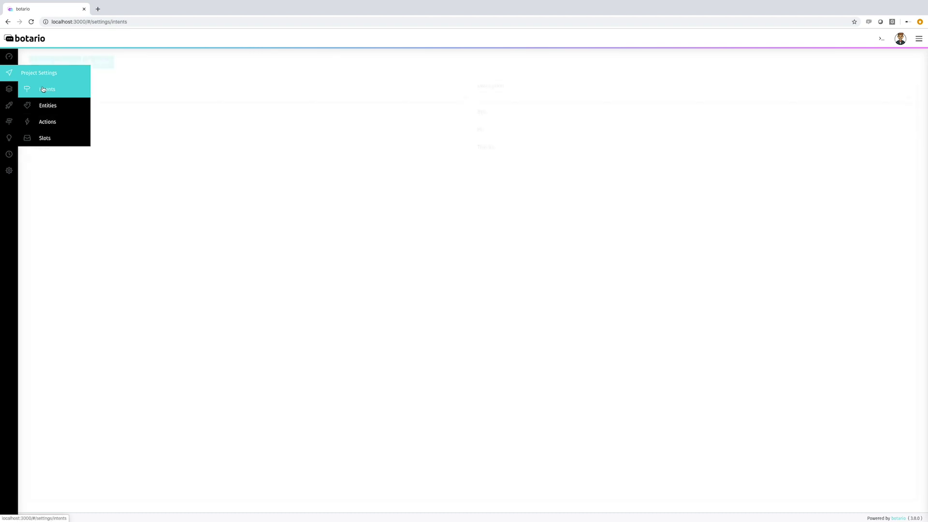
pyautogui.moveTo(9, 89)
pyautogui.click(41, 105)
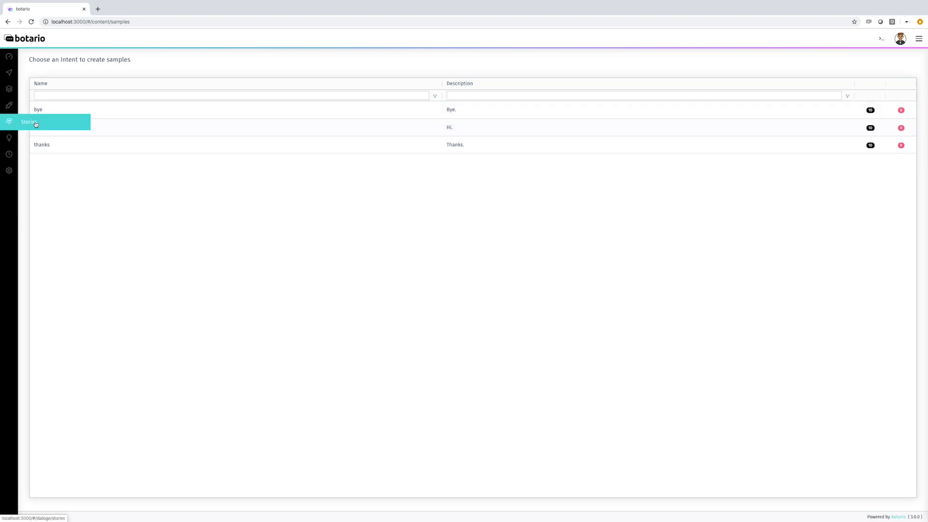
# Step: Create a story named hi and place a Start Intent set to hi
pyautogui.click(36, 124)
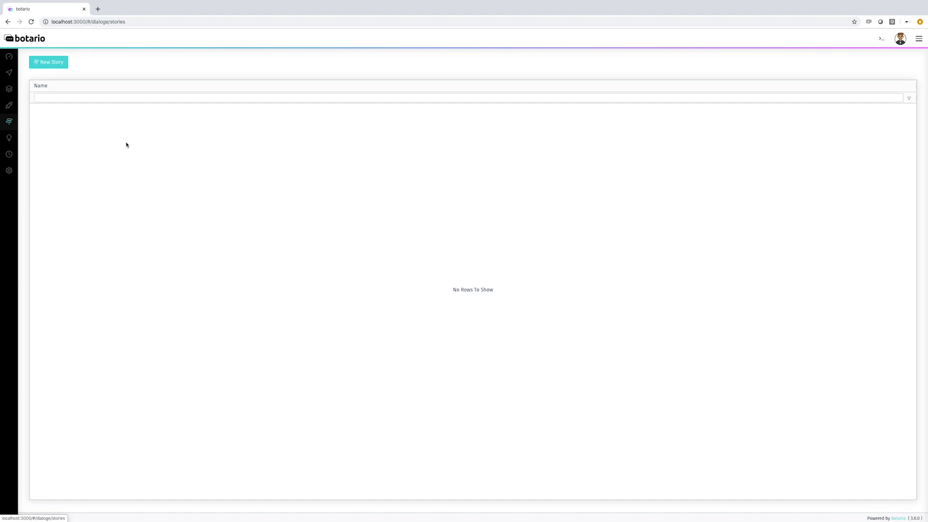
pyautogui.click(51, 64)
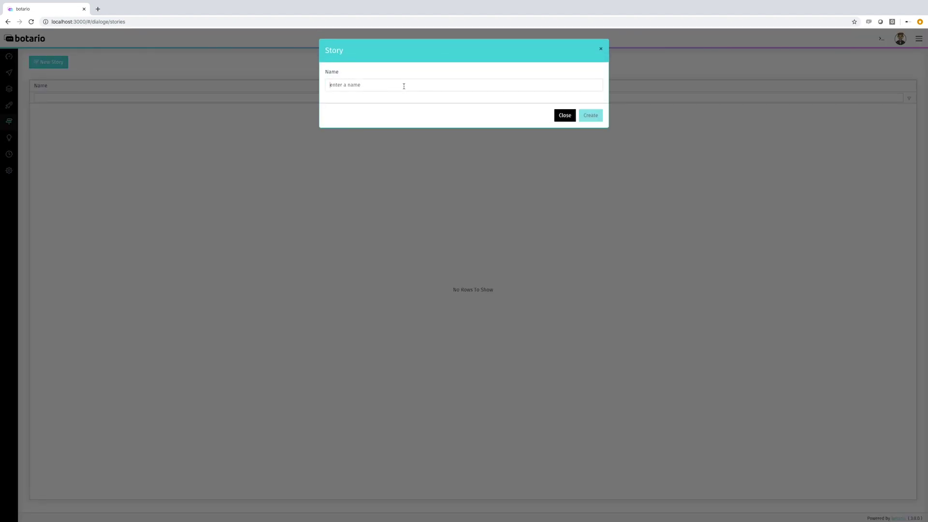
pyautogui.write('hi')
pyautogui.click(600, 115)
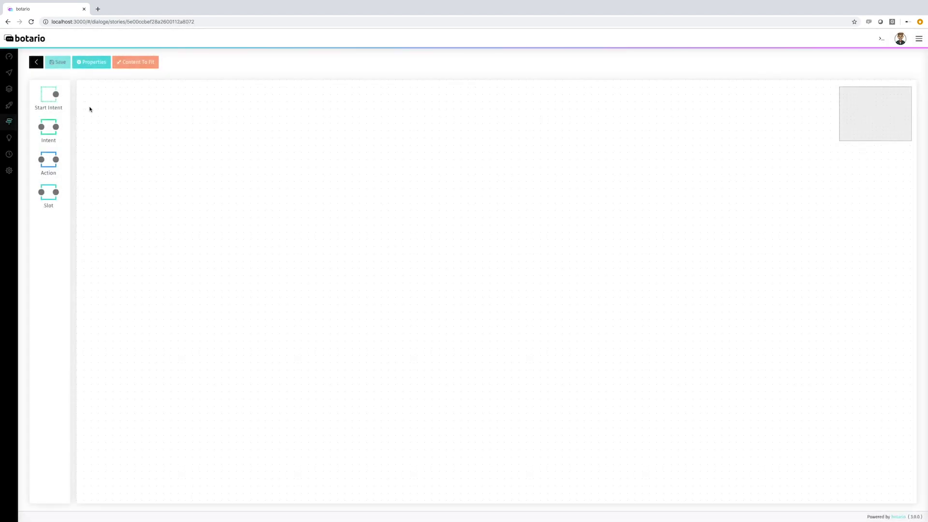
pyautogui.moveTo(55, 108); pyautogui.dragTo(169, 179)
pyautogui.doubleClick(164, 190)
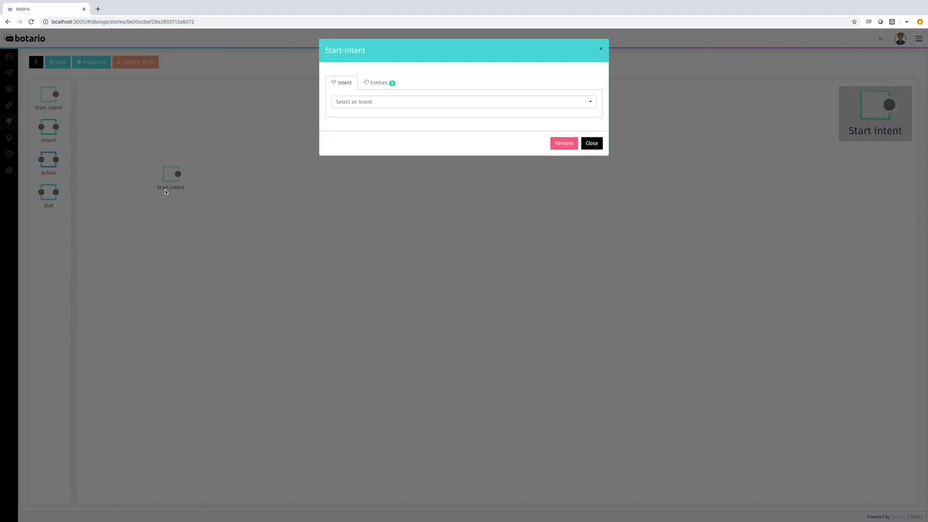
pyautogui.click(343, 107)
pyautogui.click(355, 120)
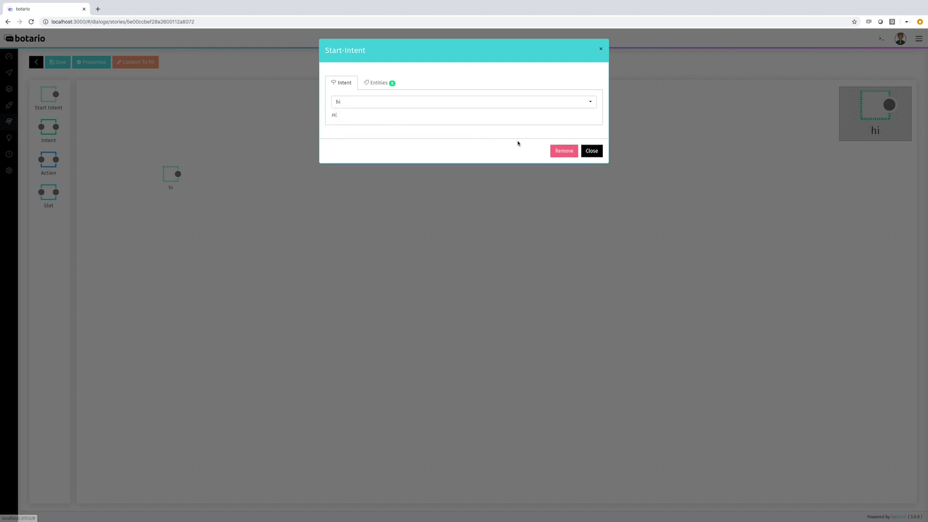
pyautogui.click(596, 153)
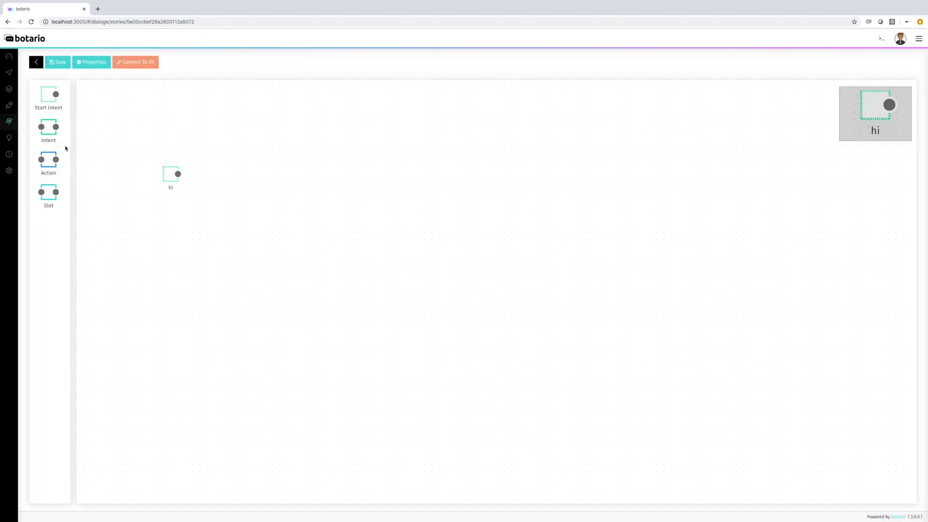
# Step: Add an utter_hi action, connect hi to it, save the story and go back
pyautogui.moveTo(50, 166); pyautogui.dragTo(226, 194)
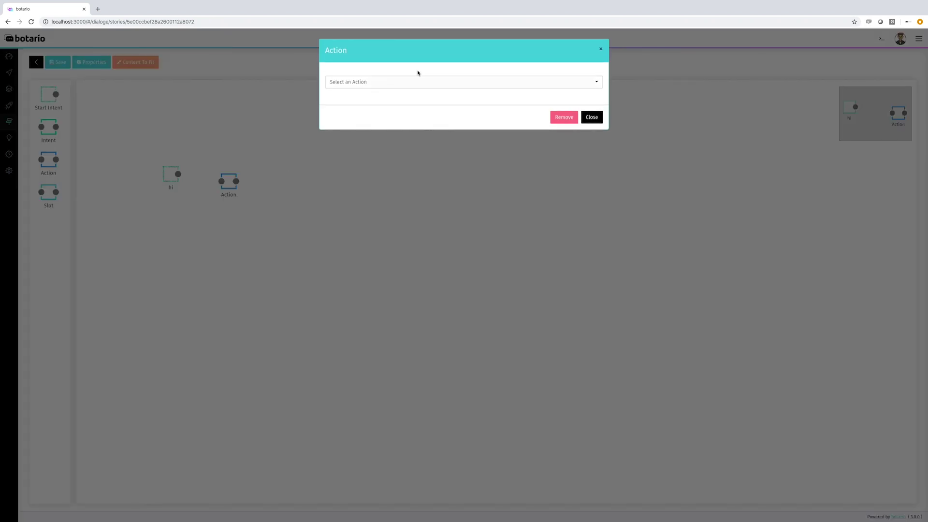
pyautogui.click(412, 82)
pyautogui.click(396, 101)
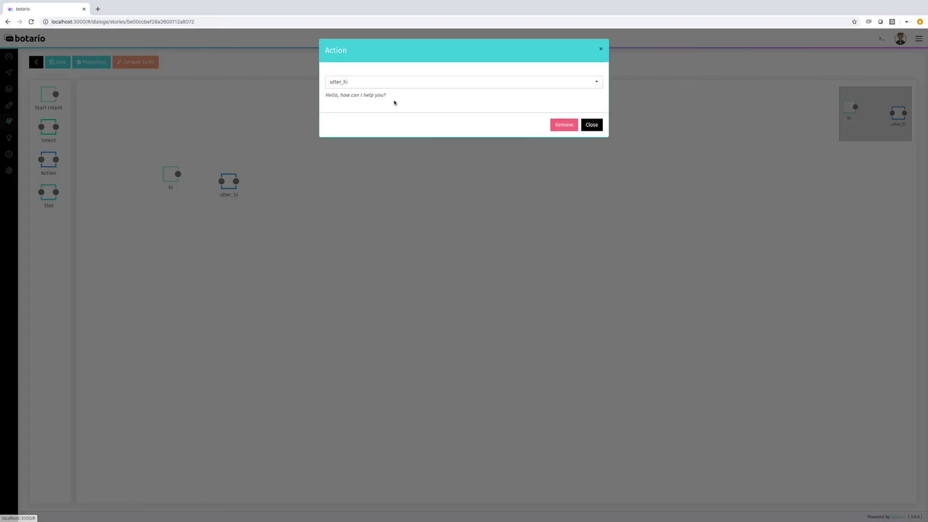
pyautogui.click(591, 124)
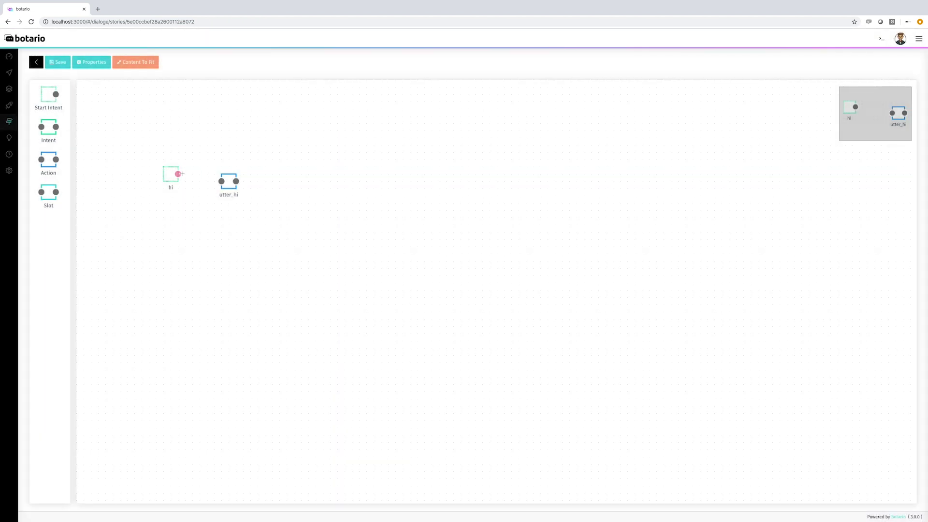
pyautogui.moveTo(179, 174); pyautogui.dragTo(221, 182)
pyautogui.click(61, 64)
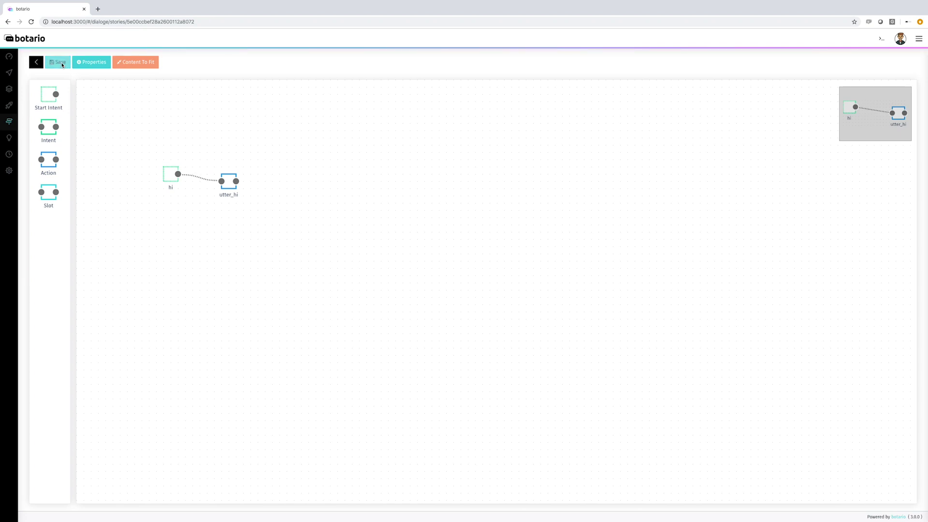
pyautogui.click(36, 65)
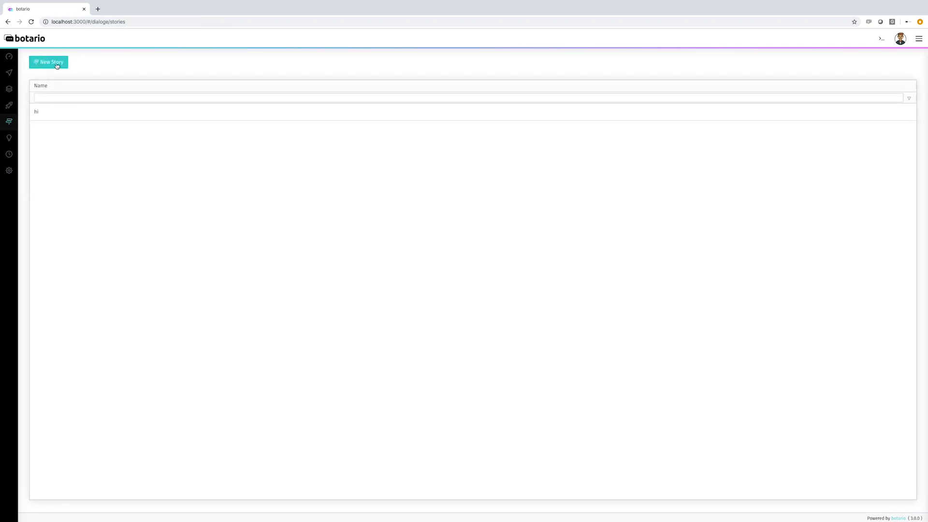
# Step: Create a story named thanks with a Start Intent set to thanks
pyautogui.click(49, 61)
pyautogui.write('thanks')
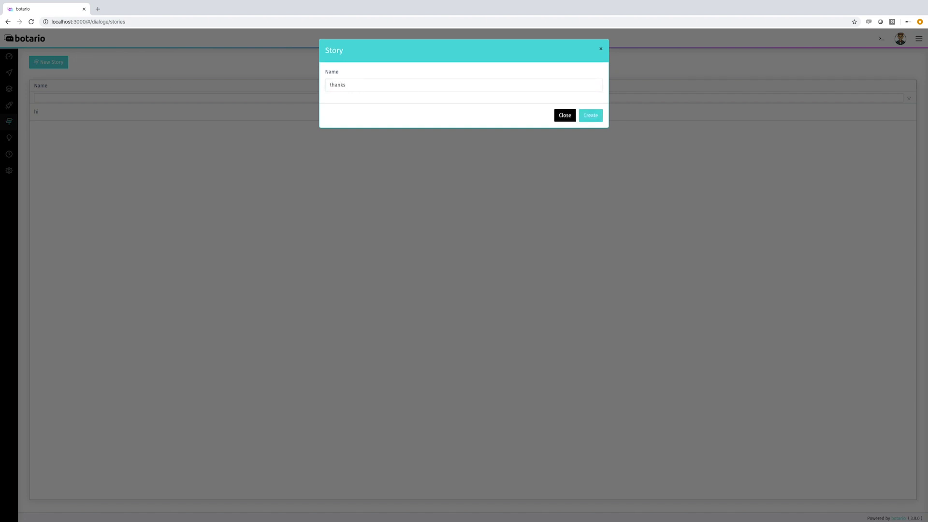
pyautogui.click(587, 115)
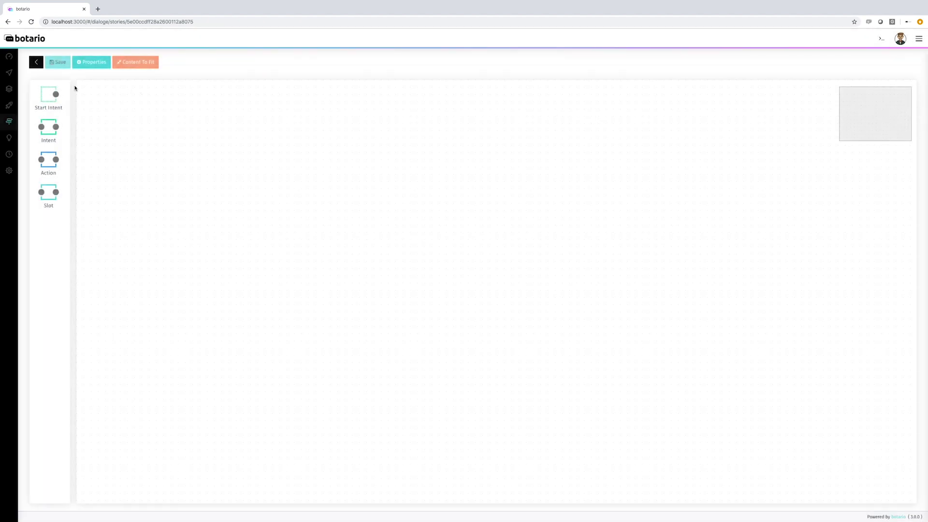
pyautogui.moveTo(52, 105); pyautogui.dragTo(154, 168)
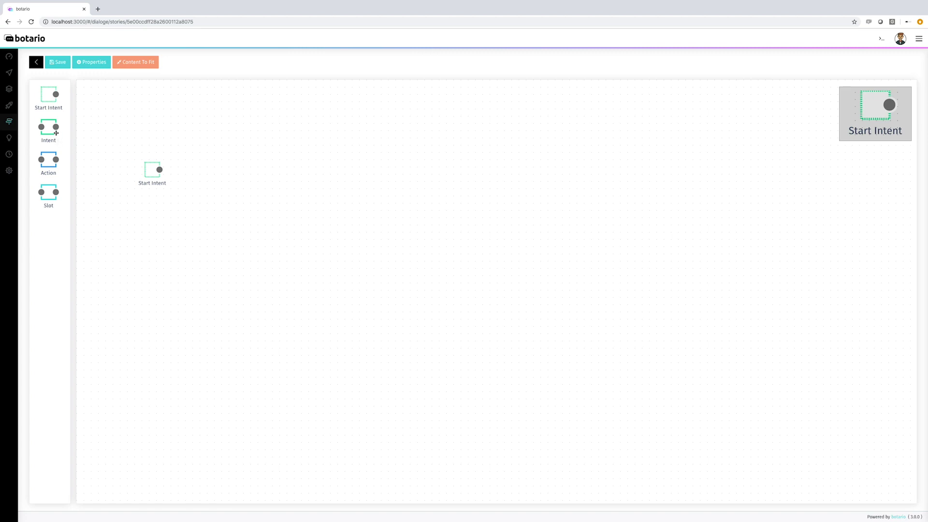
pyautogui.doubleClick(146, 183)
pyautogui.click(370, 102)
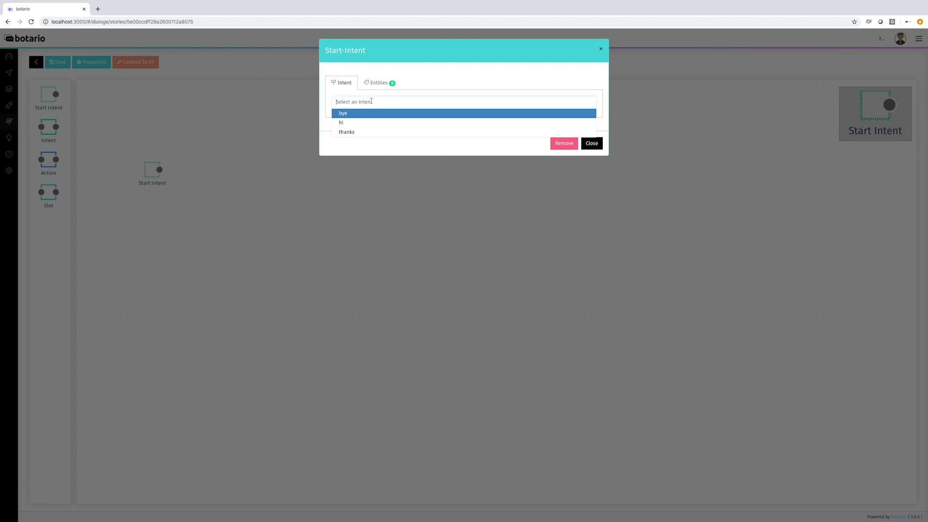
pyautogui.click(368, 133)
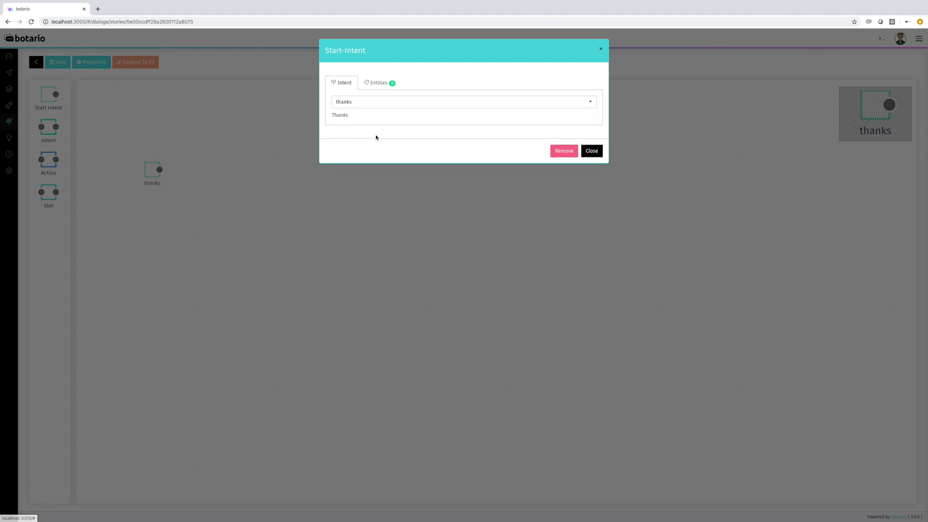
pyautogui.click(593, 151)
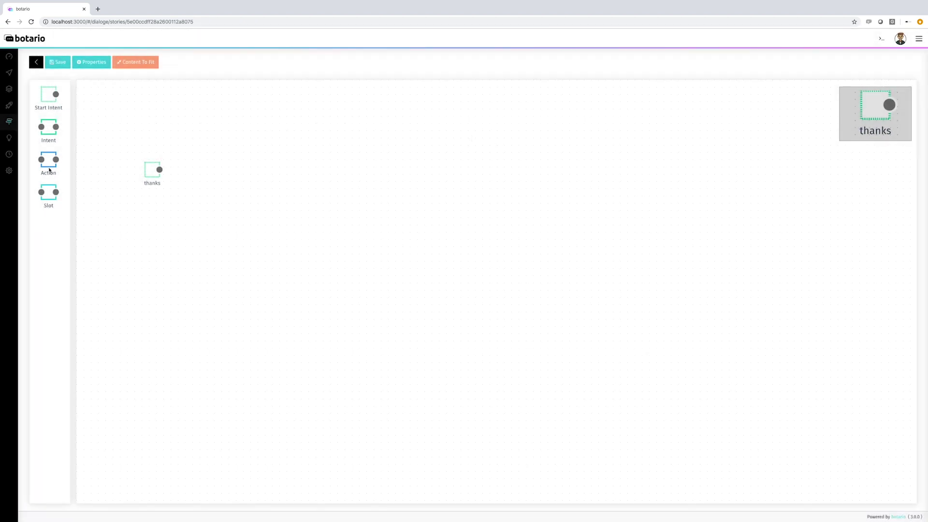
# Step: Add an utter_thanks action, link thanks to it, save and return to the stories list
pyautogui.moveTo(50, 168); pyautogui.dragTo(208, 185)
pyautogui.click(210, 190)
pyautogui.click(386, 82)
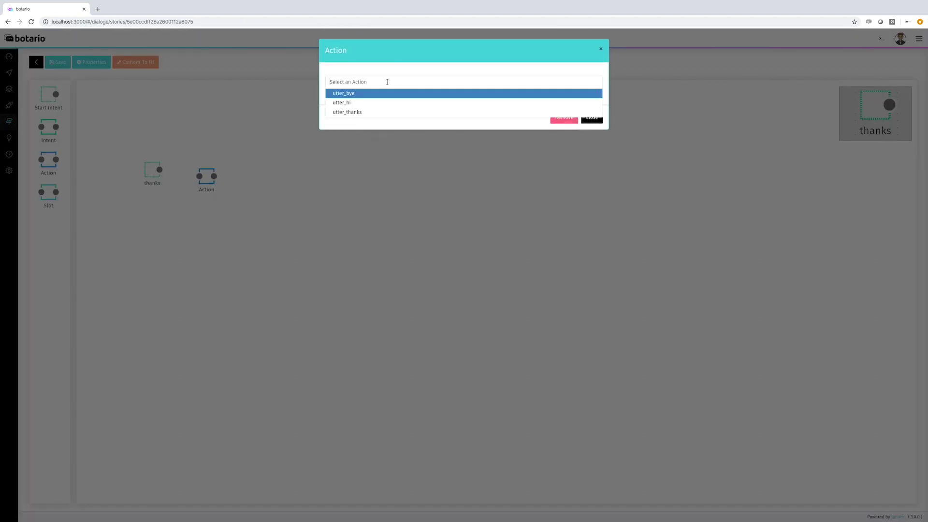
pyautogui.click(377, 111)
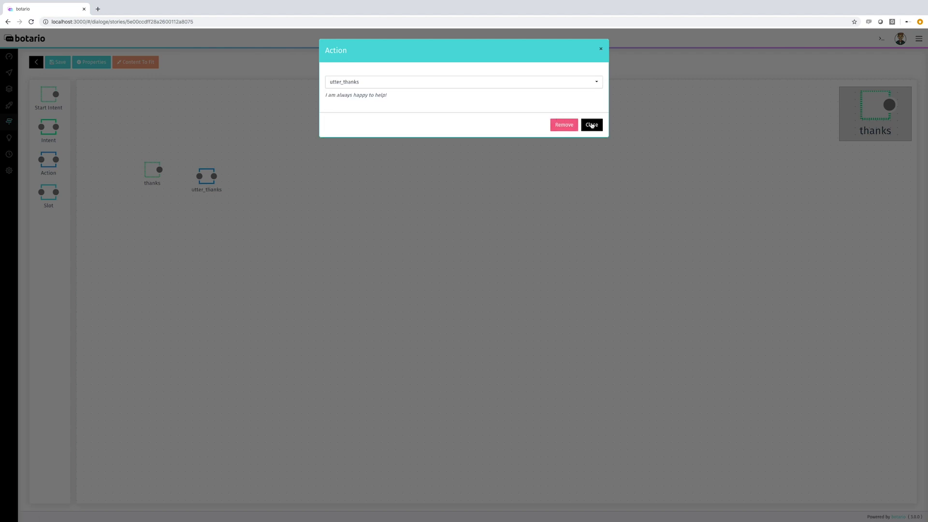
pyautogui.click(592, 125)
pyautogui.moveTo(159, 170); pyautogui.dragTo(199, 176)
pyautogui.click(54, 61)
pyautogui.click(36, 62)
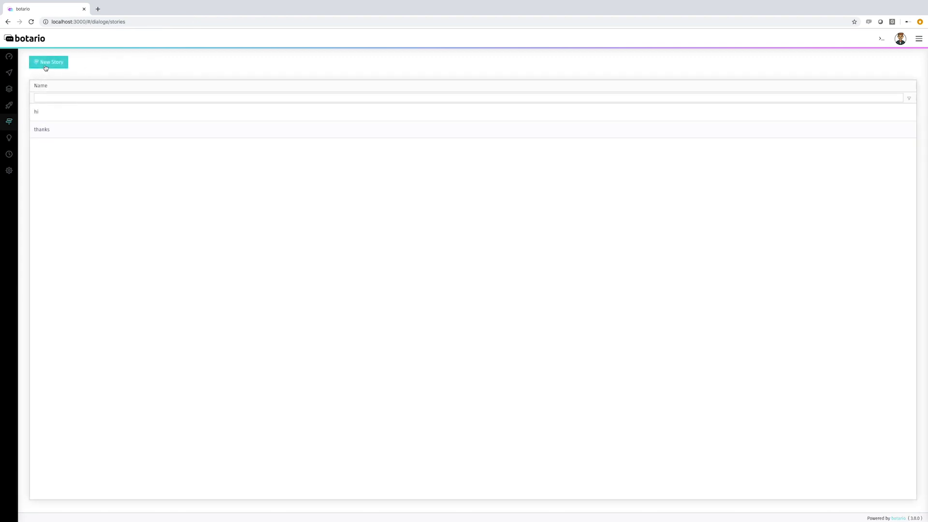
pyautogui.click(45, 67)
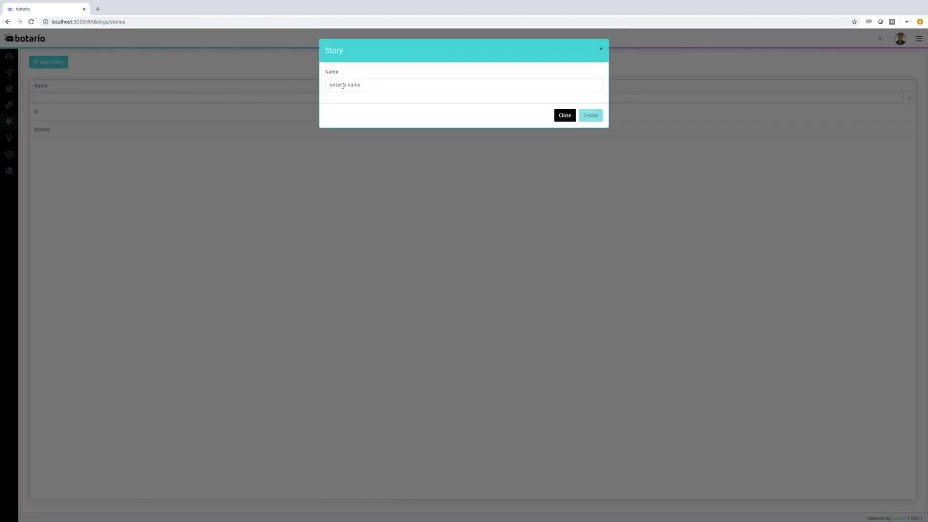
# Step: Create the bye story and set its Start Intent to bye
pyautogui.write('bye')
pyautogui.click(590, 115)
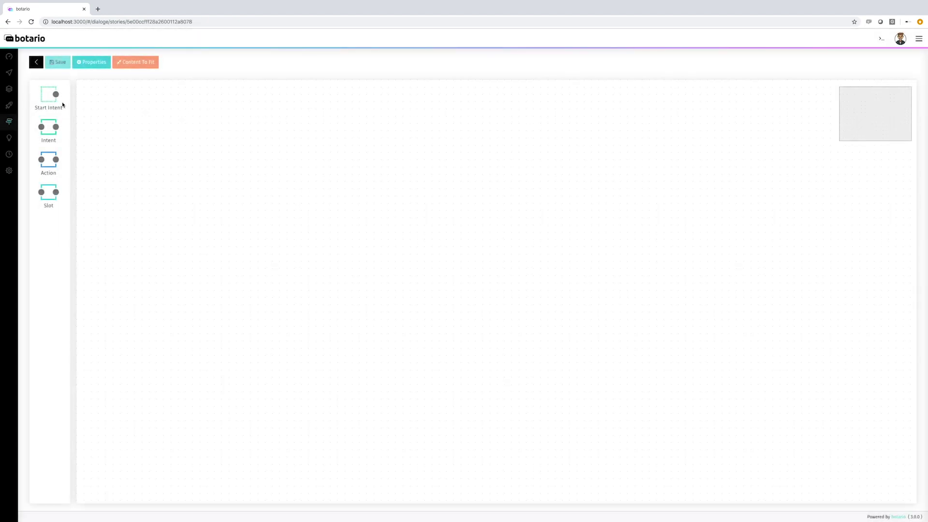
pyautogui.moveTo(53, 107); pyautogui.dragTo(174, 184)
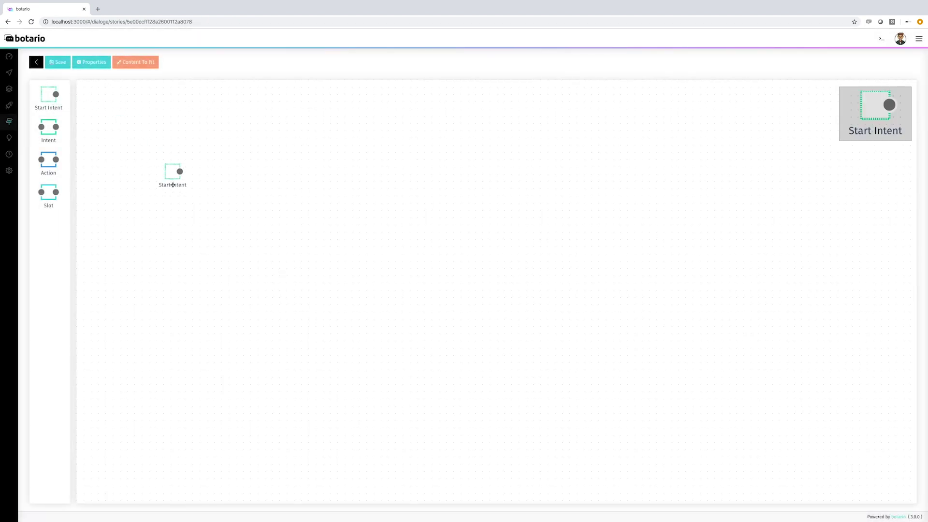
pyautogui.doubleClick(172, 186)
pyautogui.click(364, 101)
pyautogui.click(364, 113)
pyautogui.click(588, 151)
# Step: Add an utter_bye action, connect bye to it, save and return to the stories list
pyautogui.moveTo(50, 165); pyautogui.dragTo(214, 202)
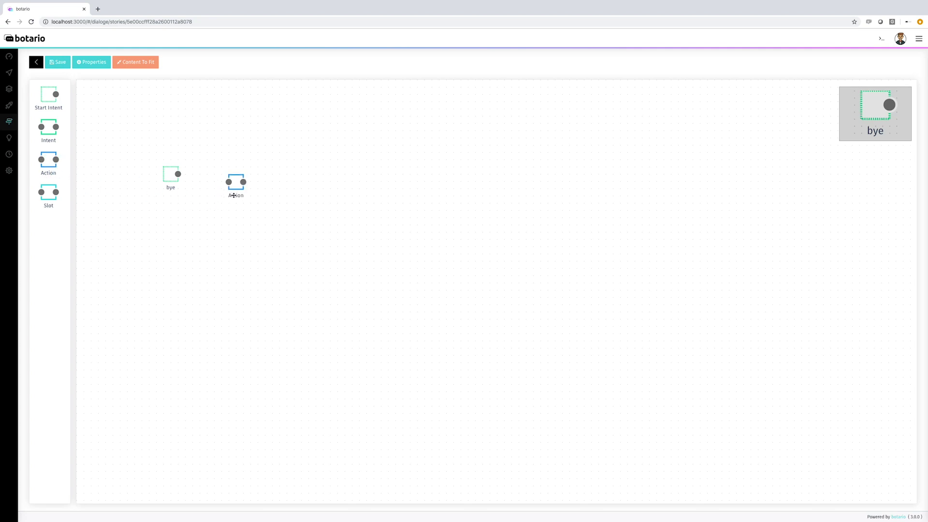
pyautogui.doubleClick(234, 193)
pyautogui.click(398, 83)
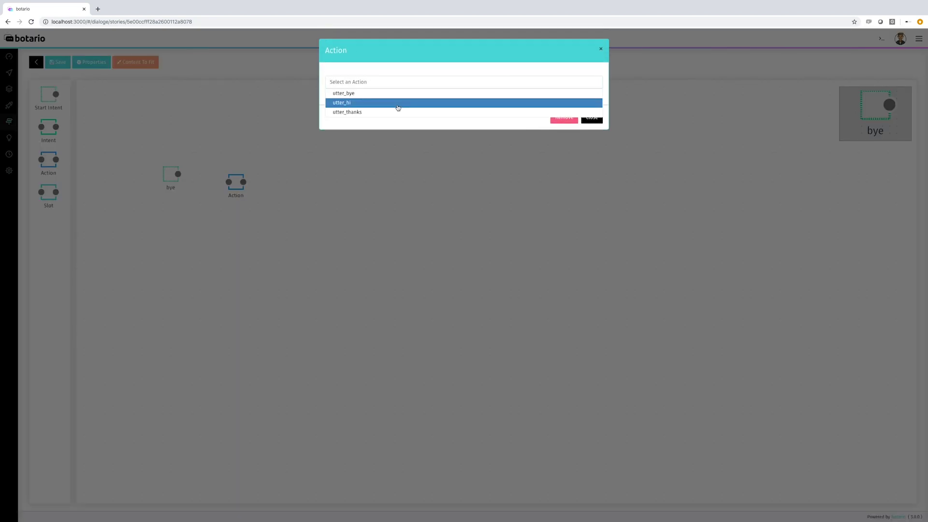
pyautogui.click(399, 101)
pyautogui.click(597, 126)
pyautogui.moveTo(178, 174); pyautogui.dragTo(229, 182)
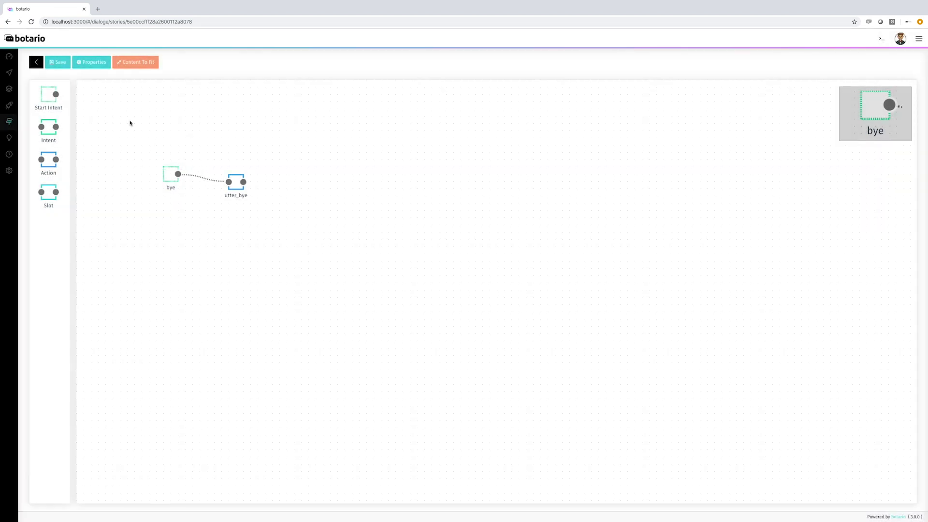
pyautogui.click(62, 66)
pyautogui.click(36, 63)
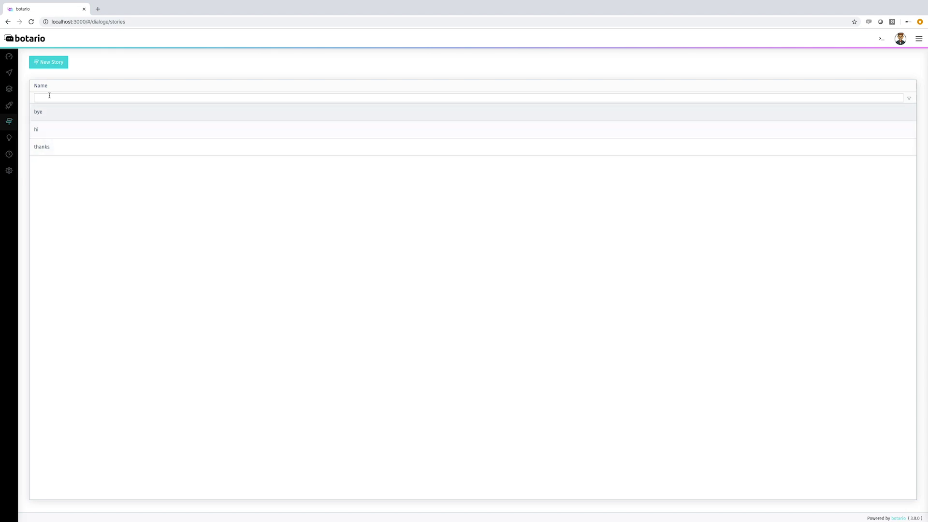
# Step: Create a new story named hi_thanks
pyautogui.click(56, 67)
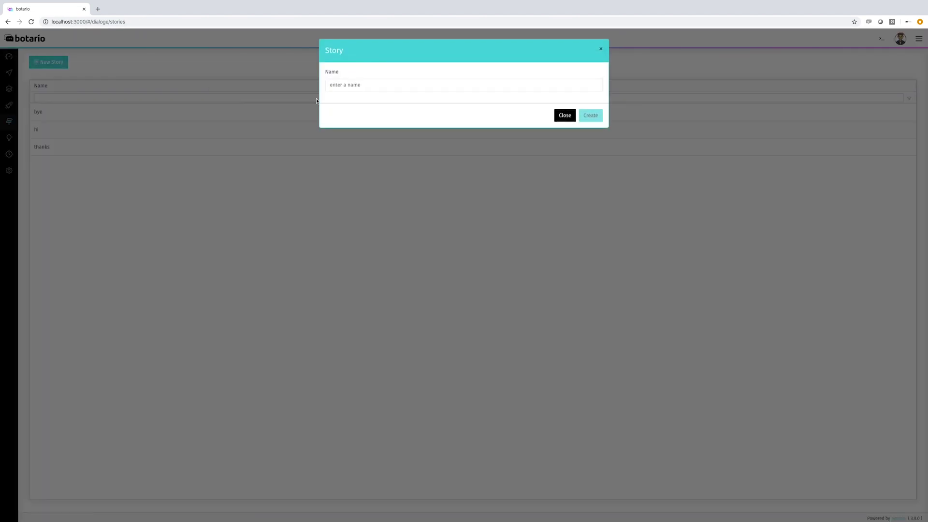
pyautogui.click(371, 85)
pyautogui.write('hi_thanks_bye')
pyautogui.click(599, 116)
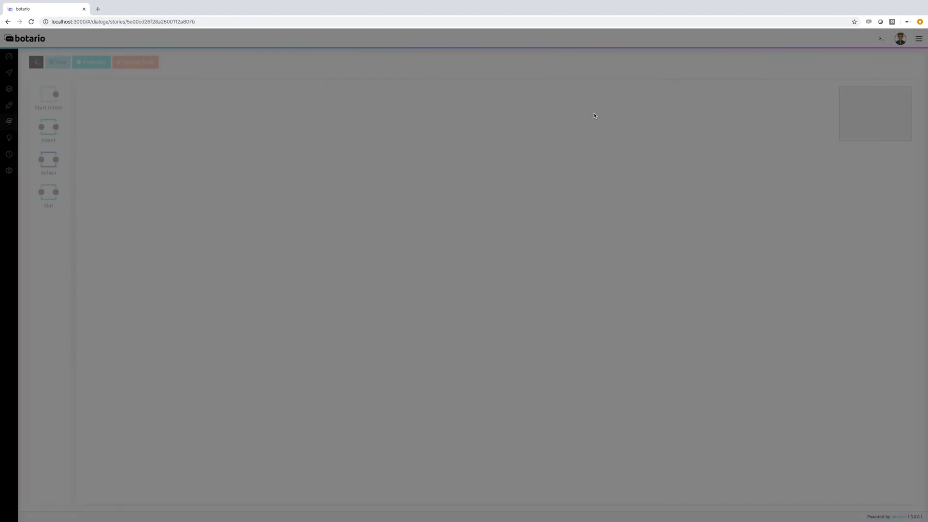
# Step: Place a starting intent on the canvas and set it to hi
pyautogui.moveTo(51, 108); pyautogui.dragTo(178, 198)
pyautogui.doubleClick(178, 200)
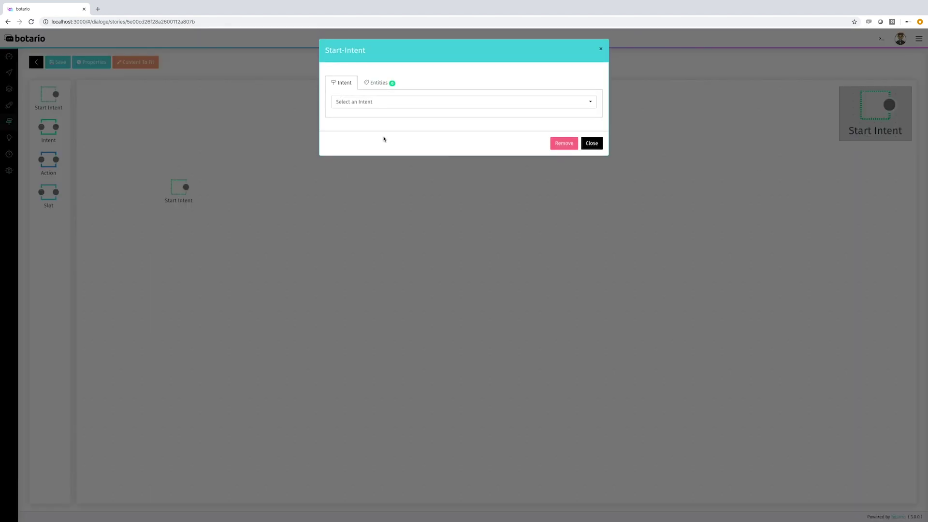
pyautogui.click(391, 102)
pyautogui.click(387, 123)
pyautogui.click(590, 145)
# Step: Add a utter_hi action step after hi and connect them
pyautogui.moveTo(47, 163); pyautogui.dragTo(230, 193)
pyautogui.doubleClick(227, 206)
pyautogui.click(383, 83)
pyautogui.click(381, 102)
pyautogui.click(591, 125)
pyautogui.moveTo(216, 193); pyautogui.dragTo(220, 193)
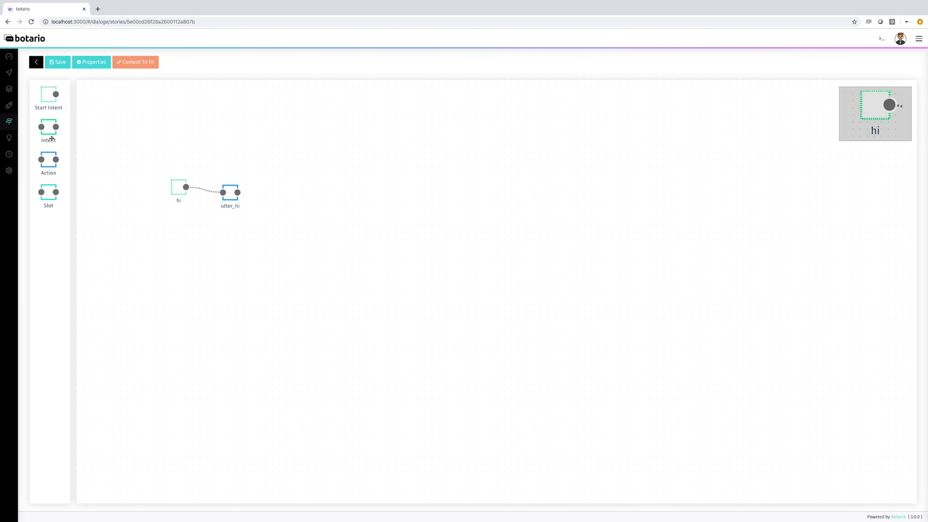
# Step: Add a thanks intent step after utter_hi and connect it
pyautogui.moveTo(51, 139); pyautogui.dragTo(289, 203)
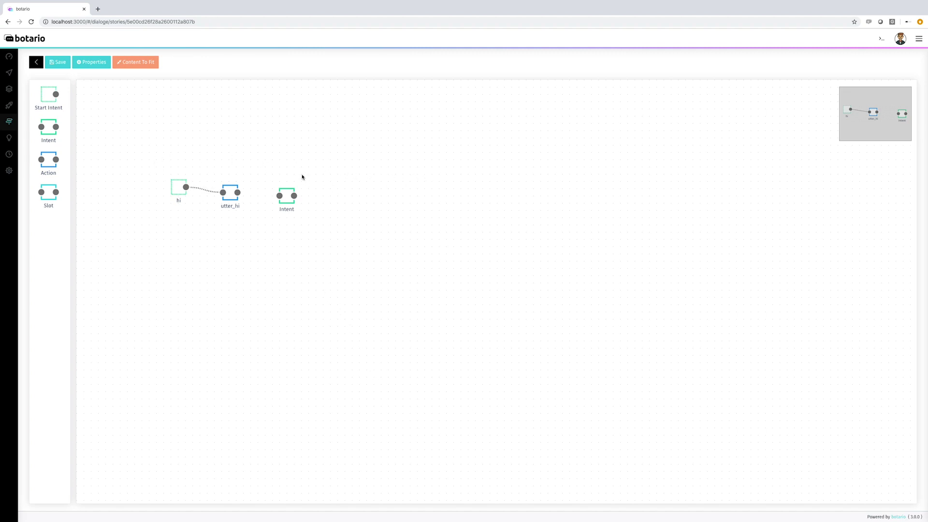
pyautogui.doubleClick(286, 211)
pyautogui.click(377, 103)
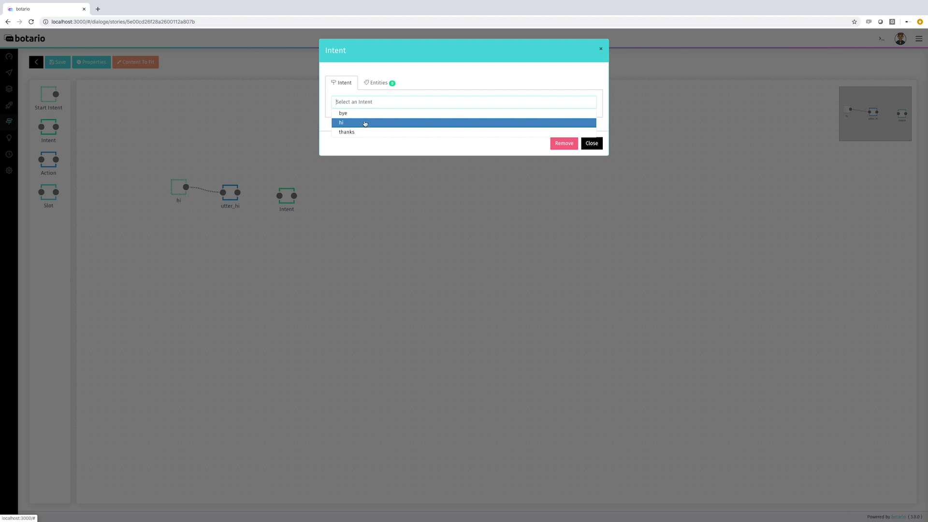
pyautogui.click(363, 132)
pyautogui.click(589, 145)
pyautogui.moveTo(237, 193); pyautogui.dragTo(279, 195)
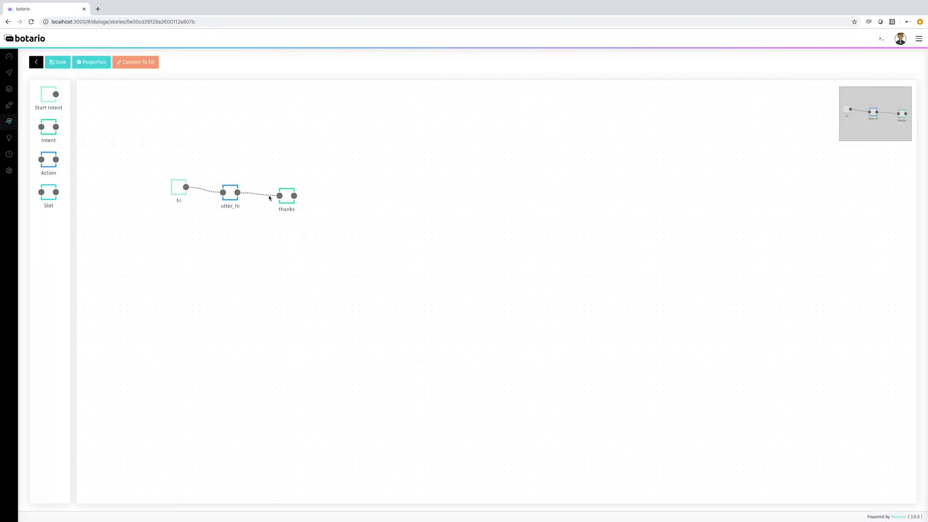
# Step: Add a utter_thanks action step after thanks and connect it
pyautogui.moveTo(47, 169); pyautogui.dragTo(340, 212)
pyautogui.doubleClick(340, 208)
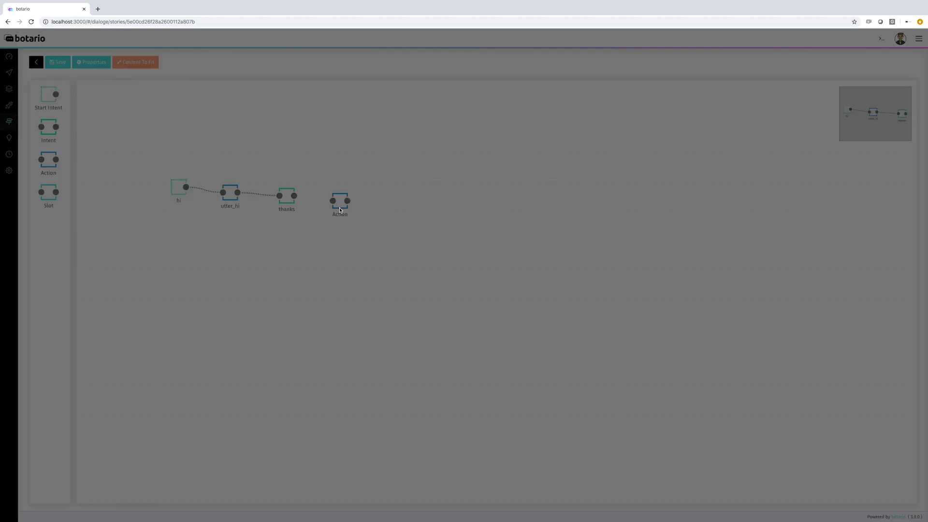
pyautogui.click(375, 82)
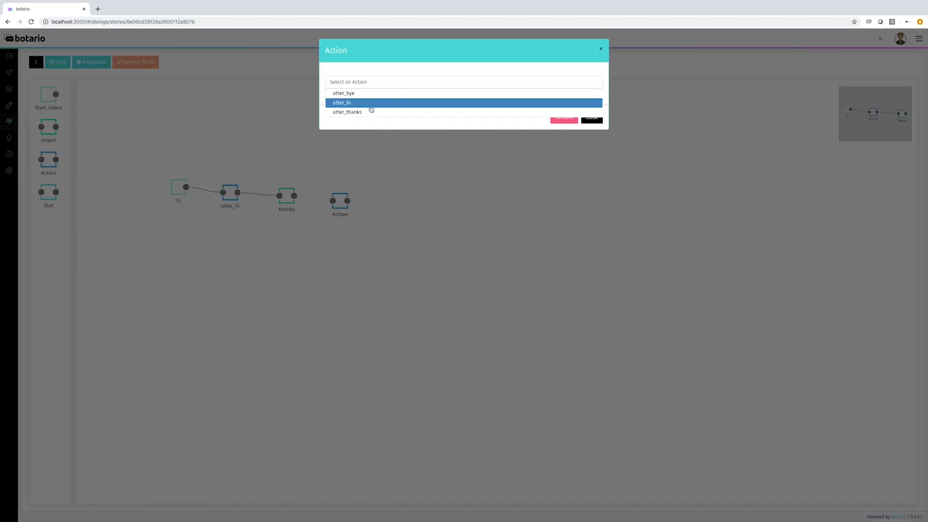
pyautogui.click(371, 110)
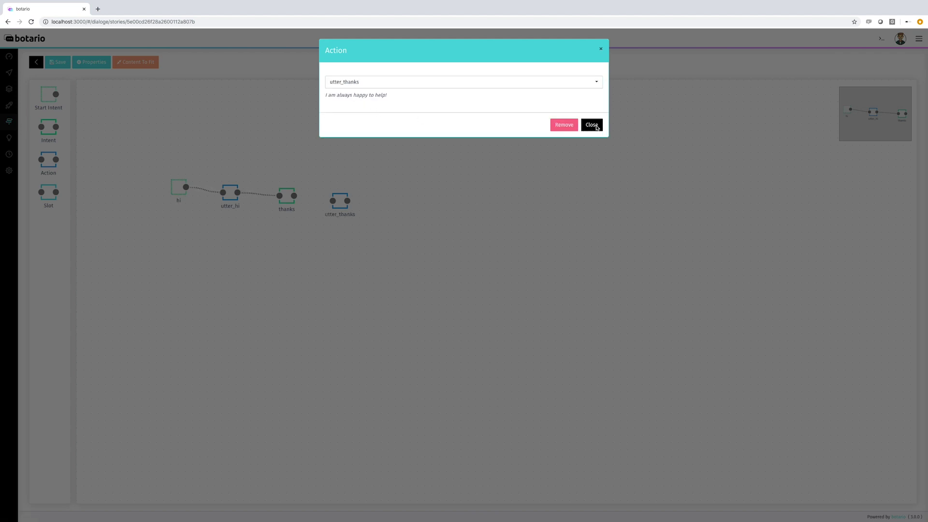
pyautogui.click(596, 127)
pyautogui.moveTo(294, 195); pyautogui.dragTo(333, 200)
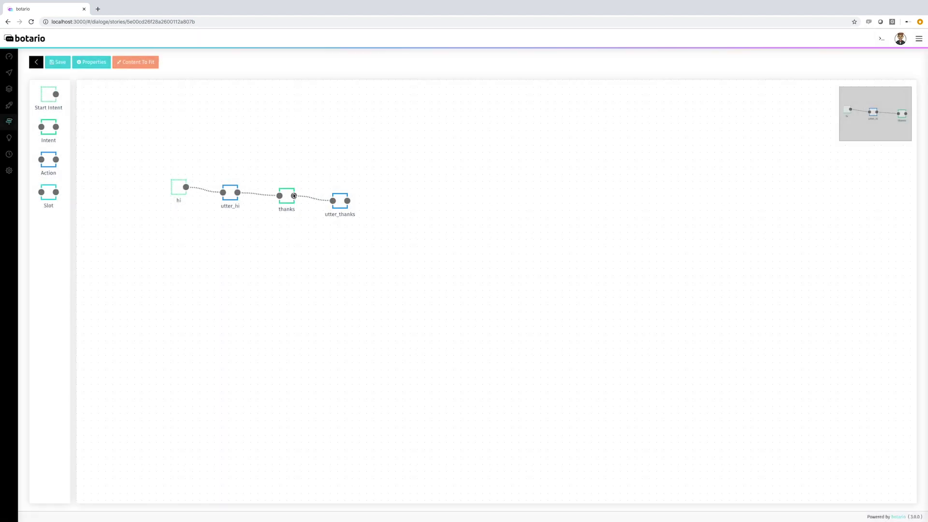
# Step: Add a bye intent step after utter_thanks and connect it
pyautogui.moveTo(52, 133); pyautogui.dragTo(413, 204)
pyautogui.doubleClick(410, 219)
pyautogui.click(405, 102)
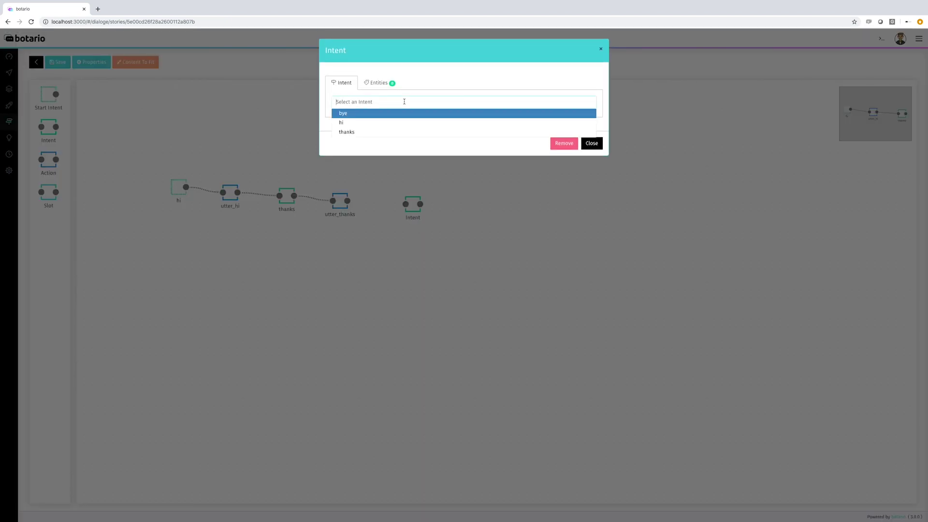
pyautogui.click(396, 114)
pyautogui.click(591, 145)
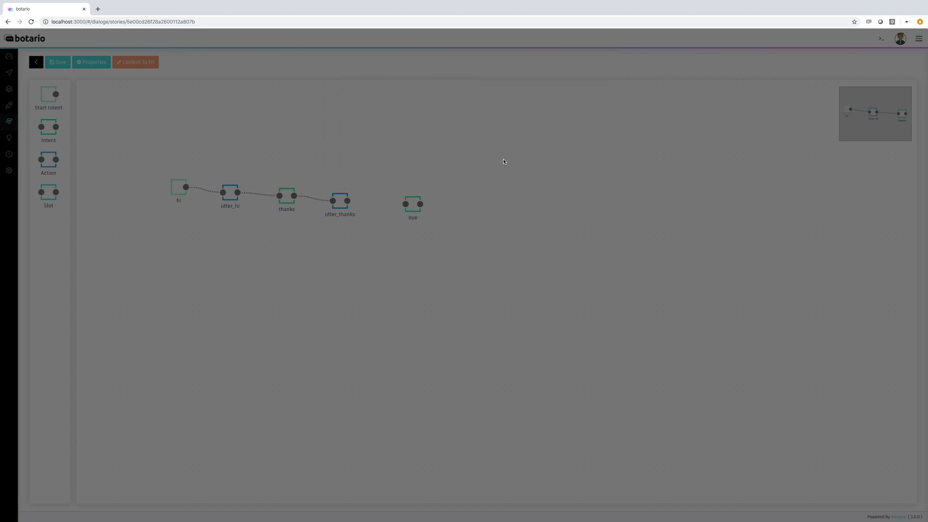
pyautogui.moveTo(347, 200); pyautogui.dragTo(405, 204)
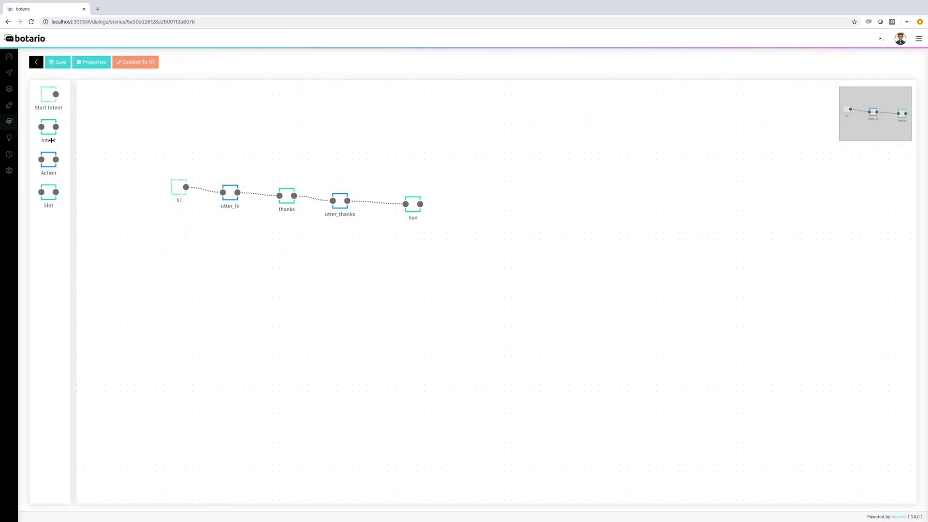
# Step: Add a utter_bye action after bye, connect it, and drop another intent step below
pyautogui.moveTo(47, 167); pyautogui.dragTo(469, 215)
pyautogui.doubleClick(470, 224)
pyautogui.click(400, 85)
pyautogui.click(401, 93)
pyautogui.click(591, 125)
pyautogui.moveTo(420, 203); pyautogui.dragTo(461, 210)
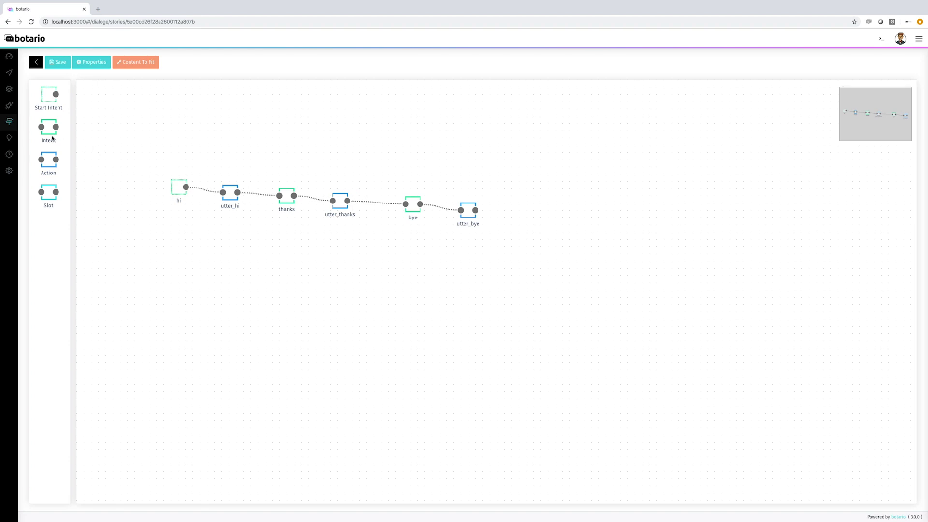
pyautogui.moveTo(51, 134); pyautogui.dragTo(284, 250)
# Step: Set the lower intent step to bye and nudge the upper bye step slightly up
pyautogui.doubleClick(284, 258)
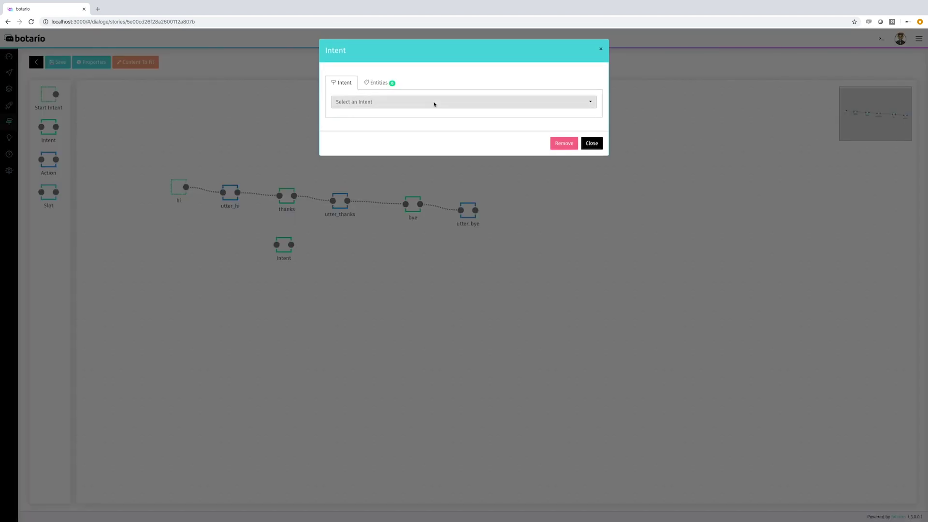
pyautogui.click(433, 103)
pyautogui.click(426, 115)
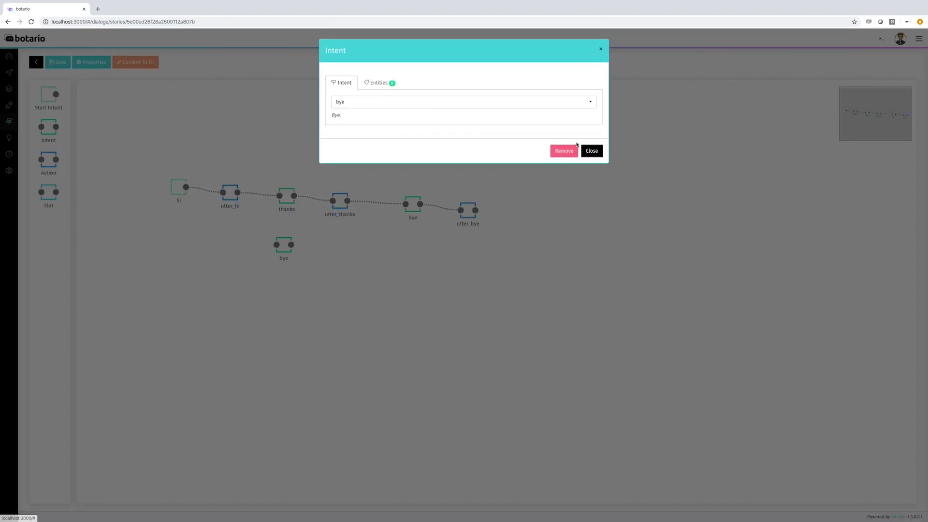
pyautogui.click(592, 151)
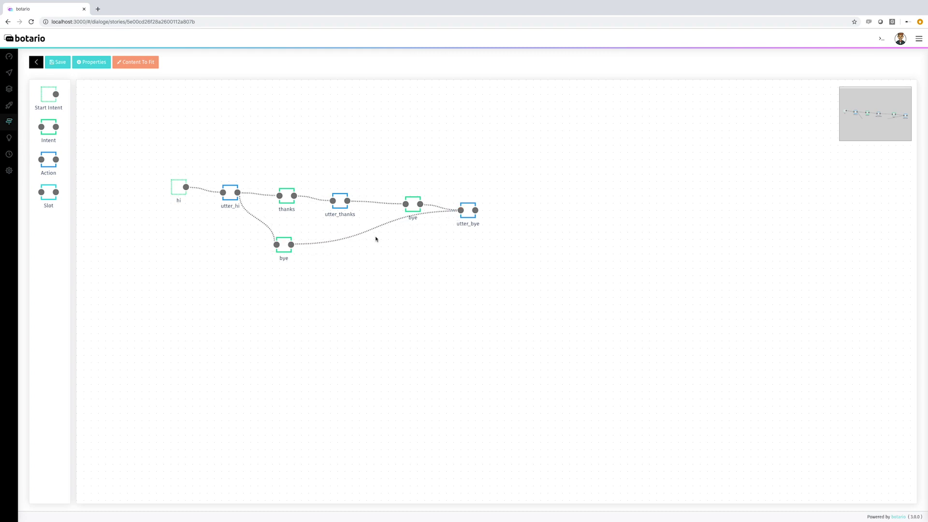
pyautogui.moveTo(410, 197); pyautogui.dragTo(410, 188)
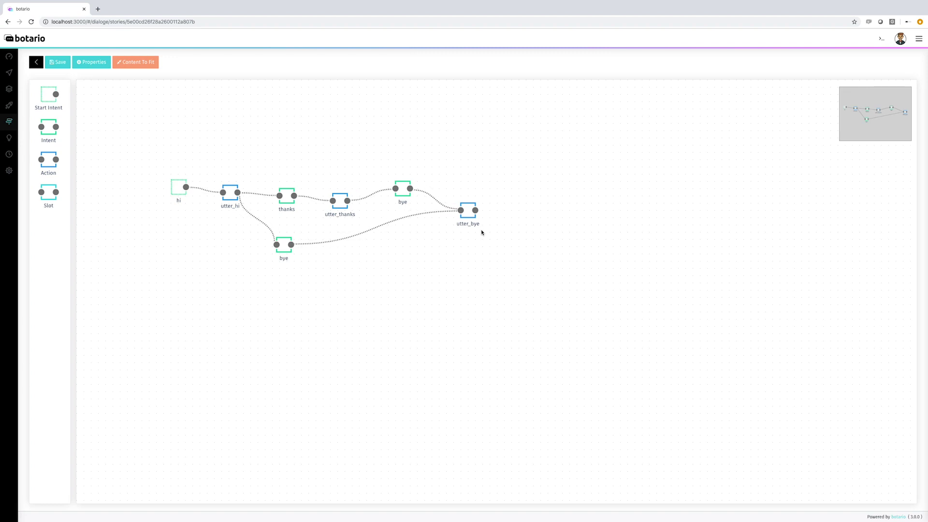
# Step: Save the story flow, then review the intents list and the thanks intent's samples
pyautogui.click(62, 66)
pyautogui.click(39, 63)
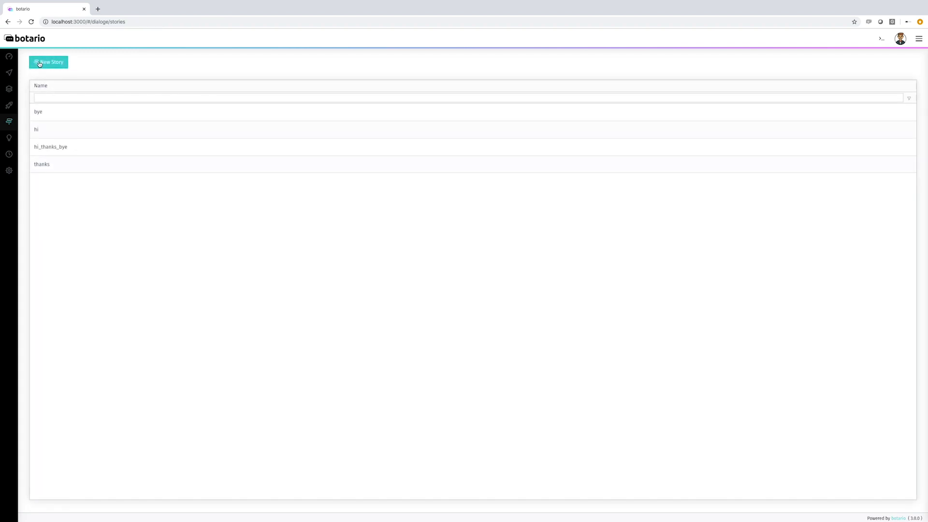
pyautogui.moveTo(9, 72)
pyautogui.click(47, 88)
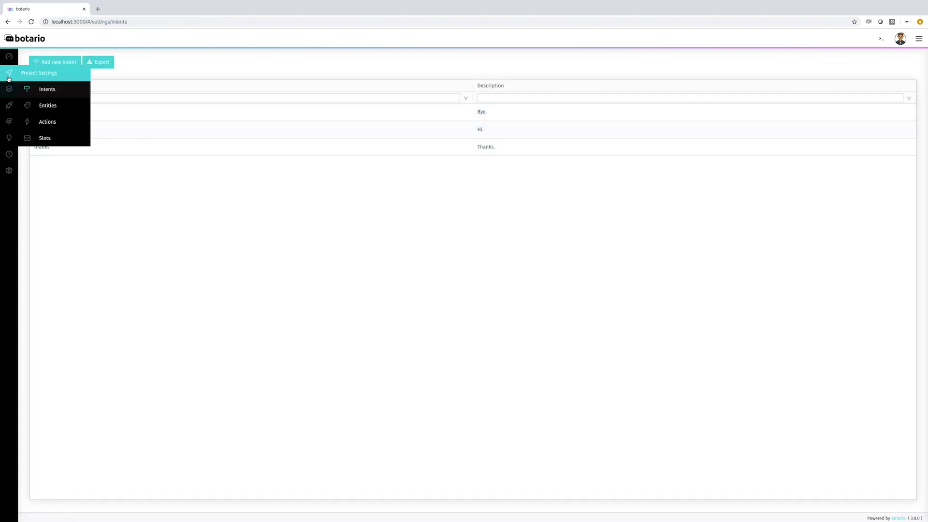
pyautogui.moveTo(8, 89)
pyautogui.click(45, 107)
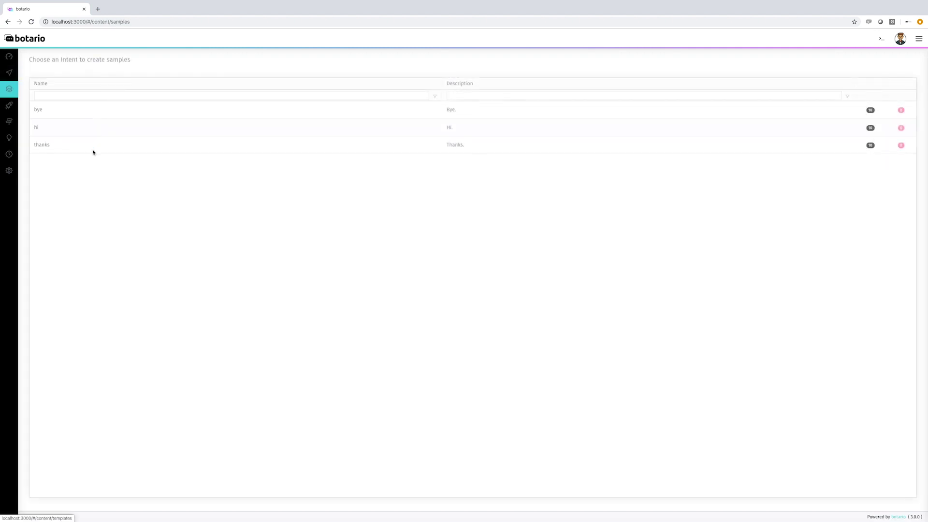
pyautogui.click(93, 149)
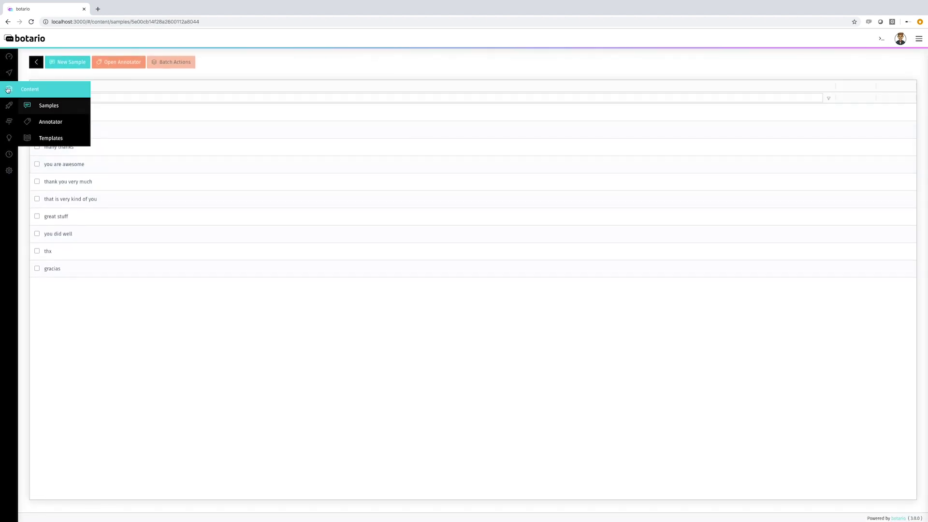
# Step: Check and save the utter_bye action, then reopen the hi_thanks_bye story
pyautogui.moveTo(8, 73)
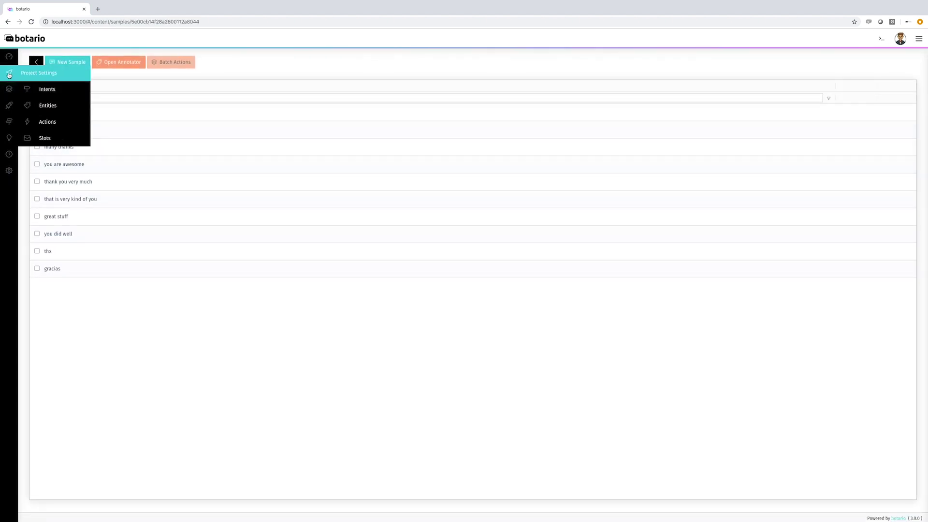
pyautogui.click(48, 121)
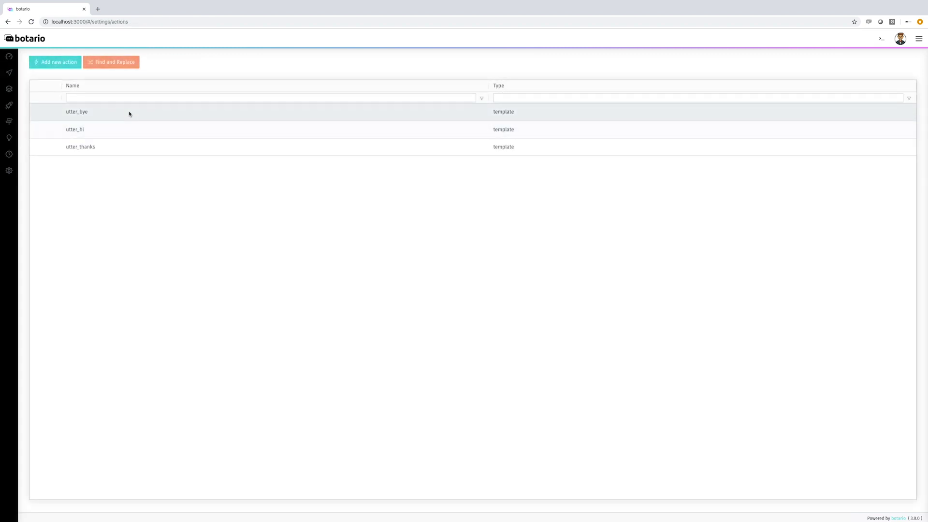
pyautogui.click(129, 112)
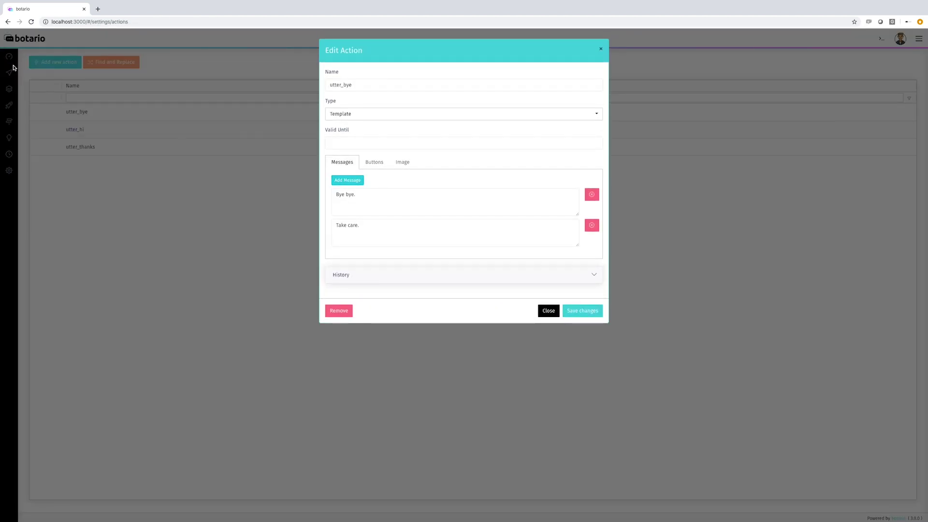
pyautogui.click(581, 310)
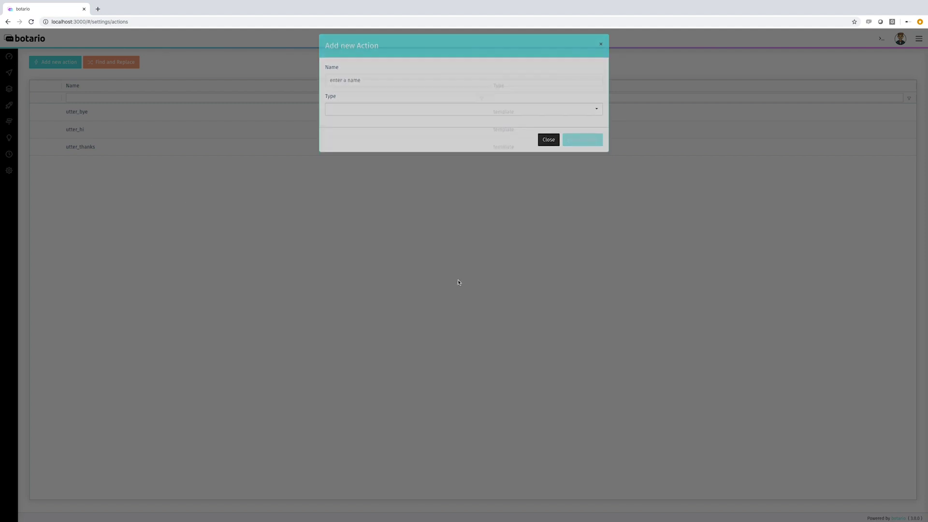
pyautogui.click(17, 125)
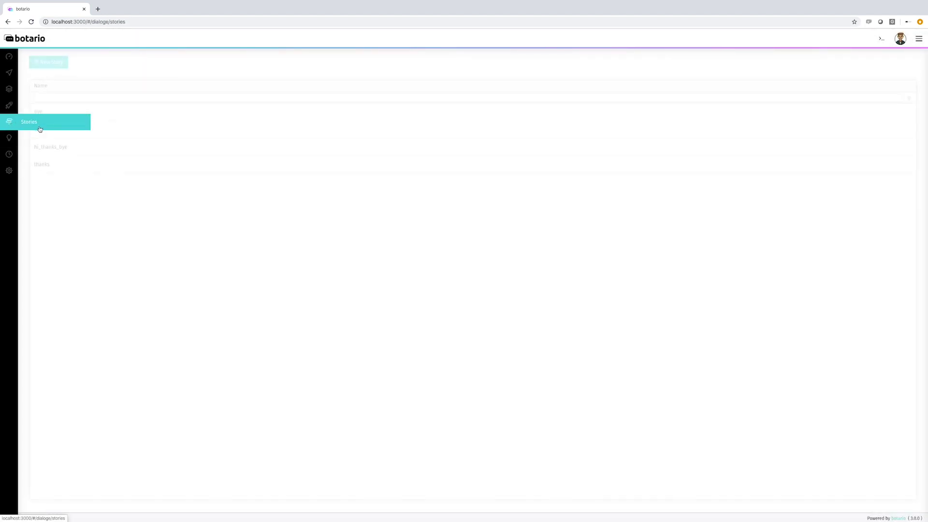
pyautogui.click(109, 147)
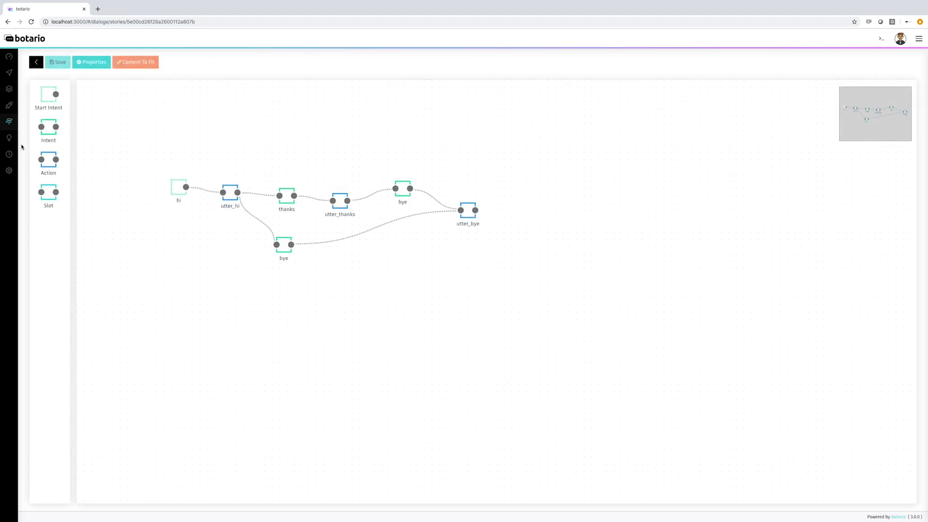
# Step: Open the Tools page and show its training and evaluation options
pyautogui.moveTo(10, 171)
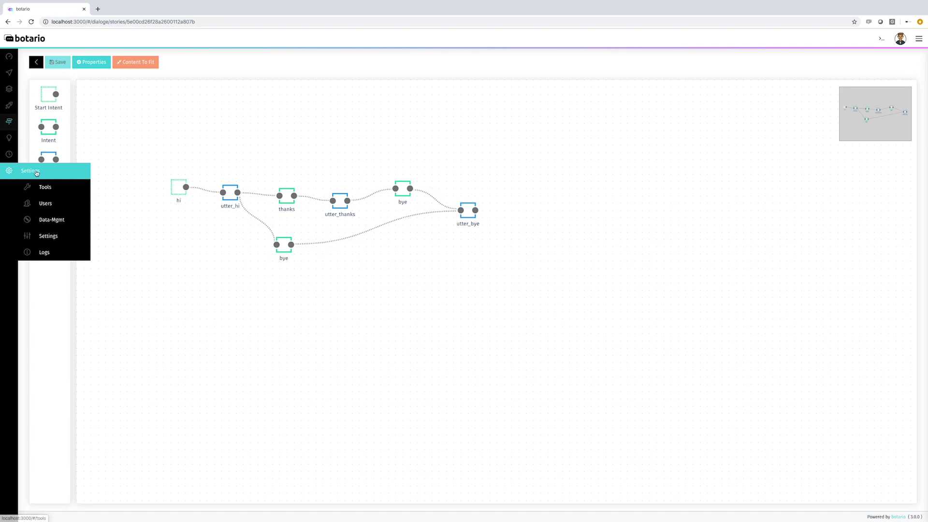
pyautogui.click(46, 189)
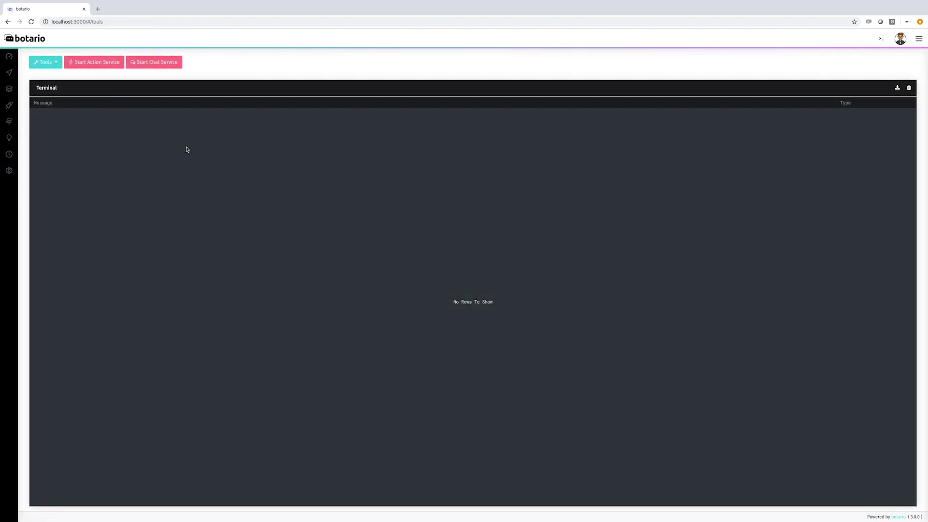
pyautogui.click(56, 66)
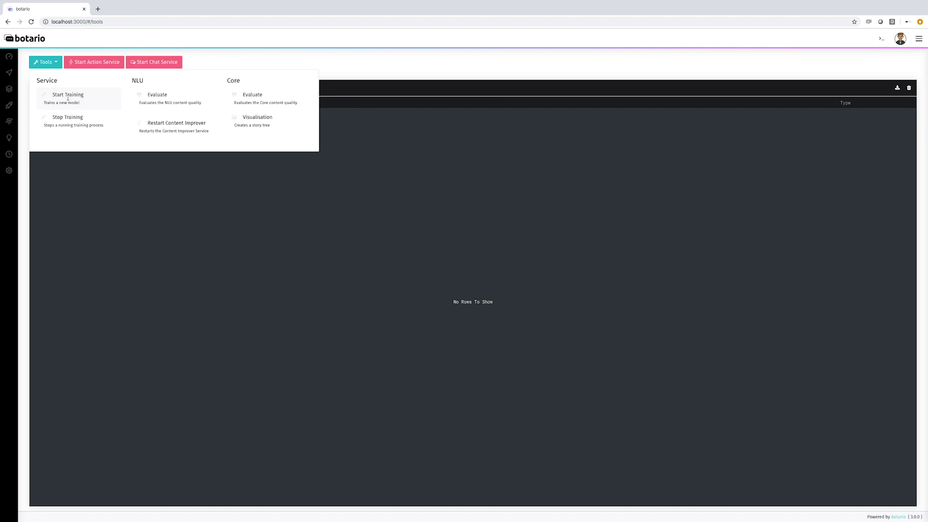
# Step: Start training a new model, then open the test chat panel after evaluation finishes
pyautogui.click(68, 96)
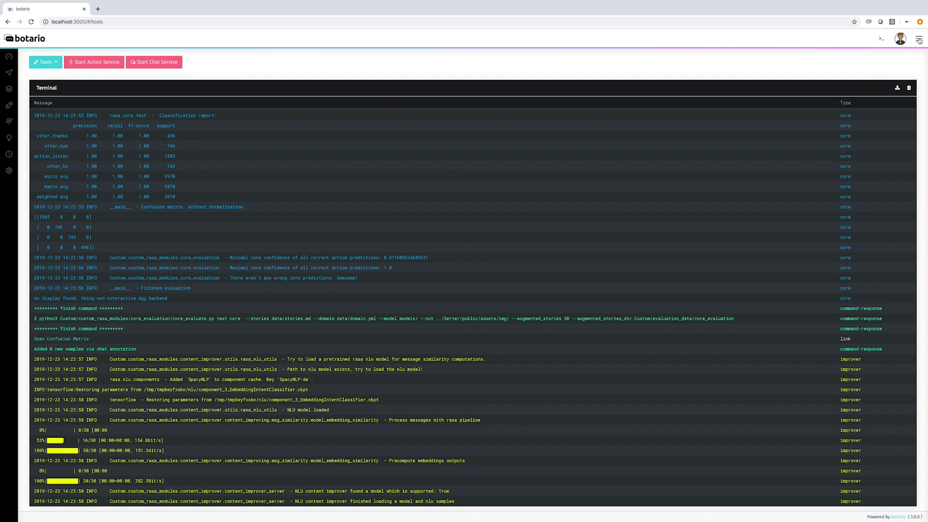
pyautogui.click(918, 40)
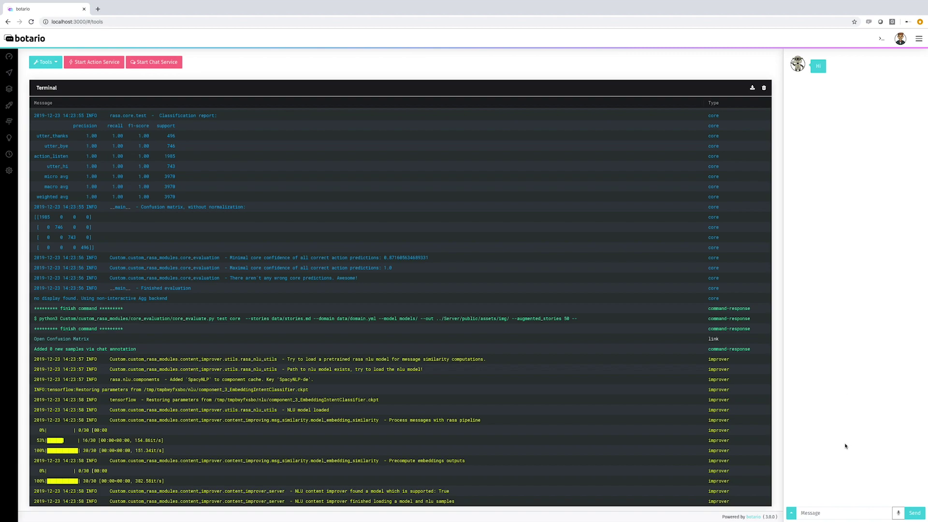
# Step: Start the chat service and inspect the POST and GET route lines in the log
pyautogui.click(153, 62)
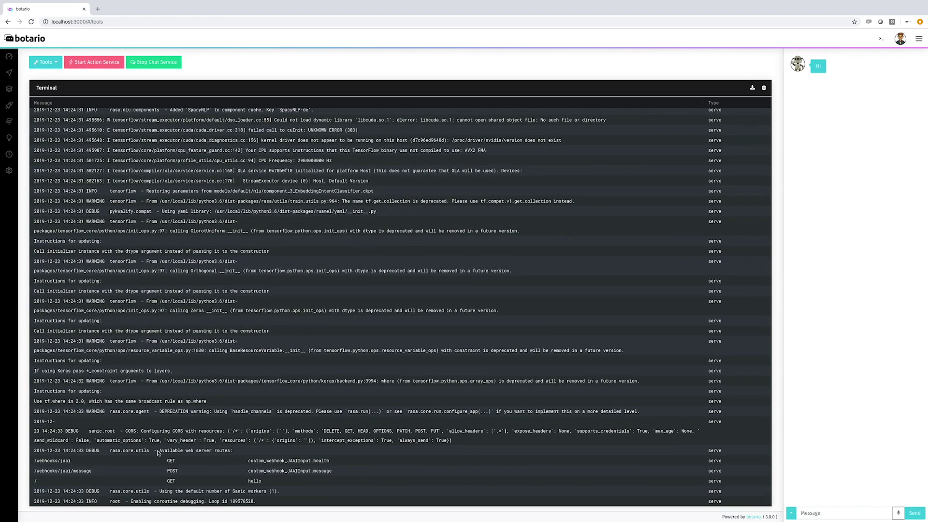
pyautogui.moveTo(271, 484); pyautogui.dragTo(144, 470)
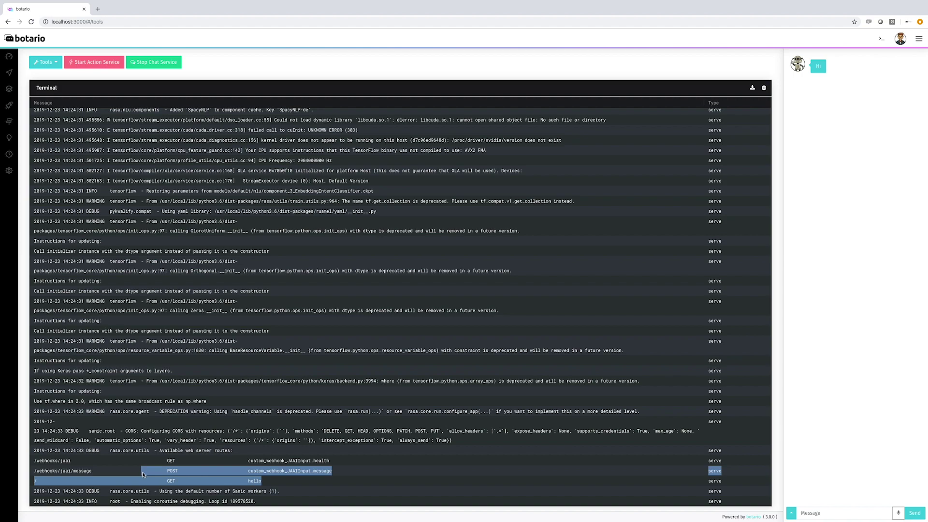
pyautogui.click(278, 481)
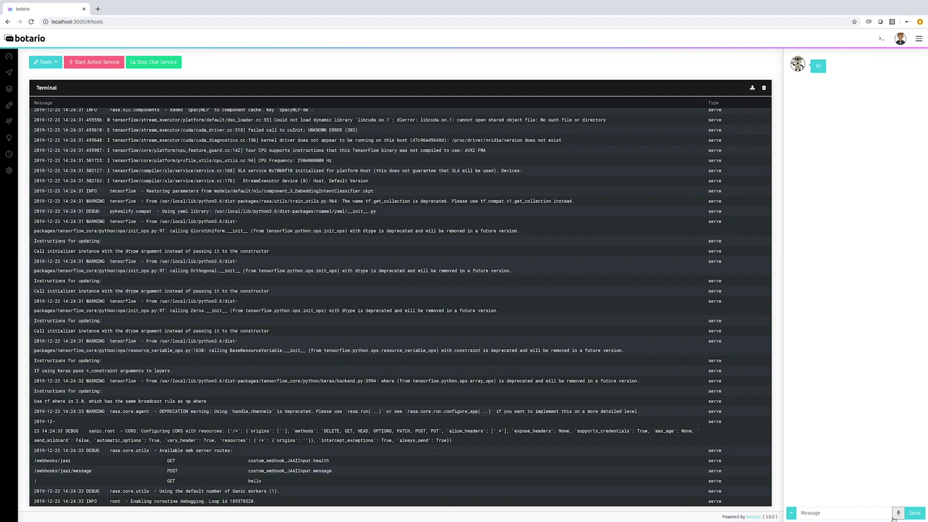
# Step: Send hi, thanks and bye in the test chat, then view the dashboard
pyautogui.click(848, 514)
pyautogui.write('hi')
pyautogui.press('Return')
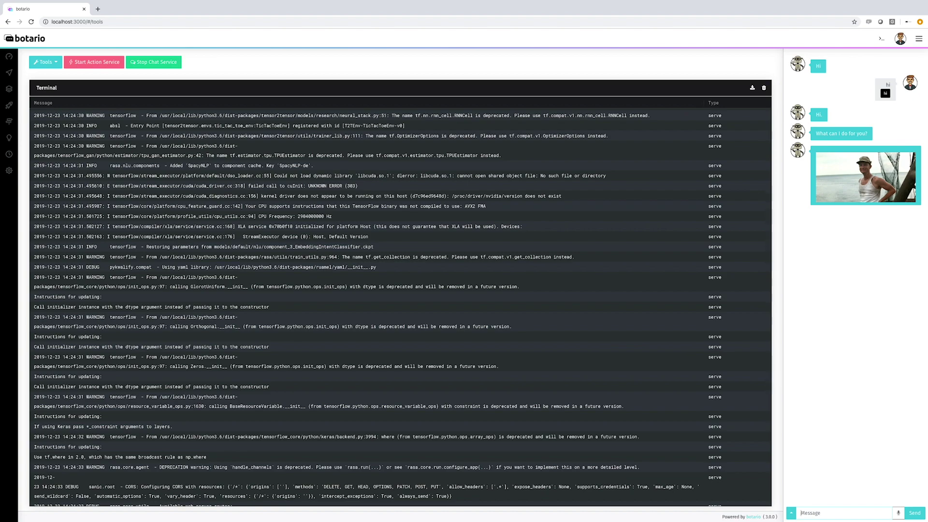
pyautogui.write('thanks')
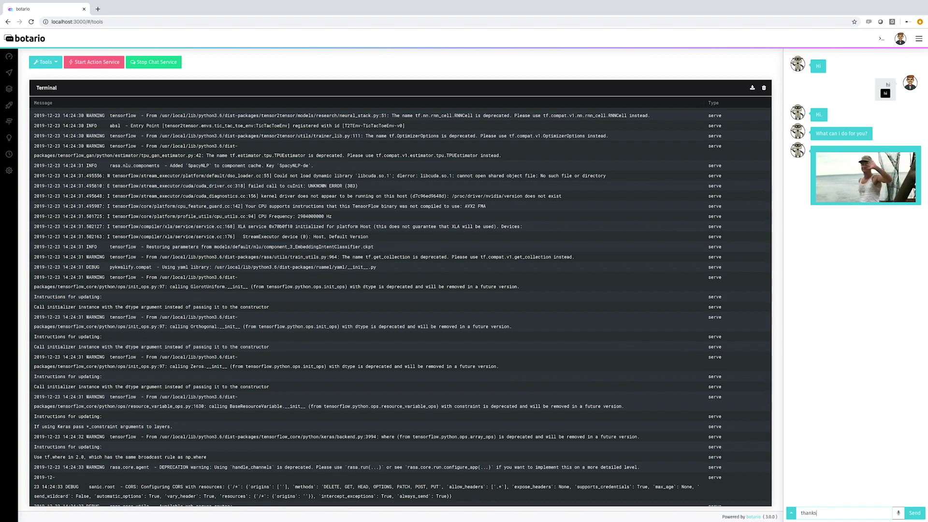
pyautogui.press('Return')
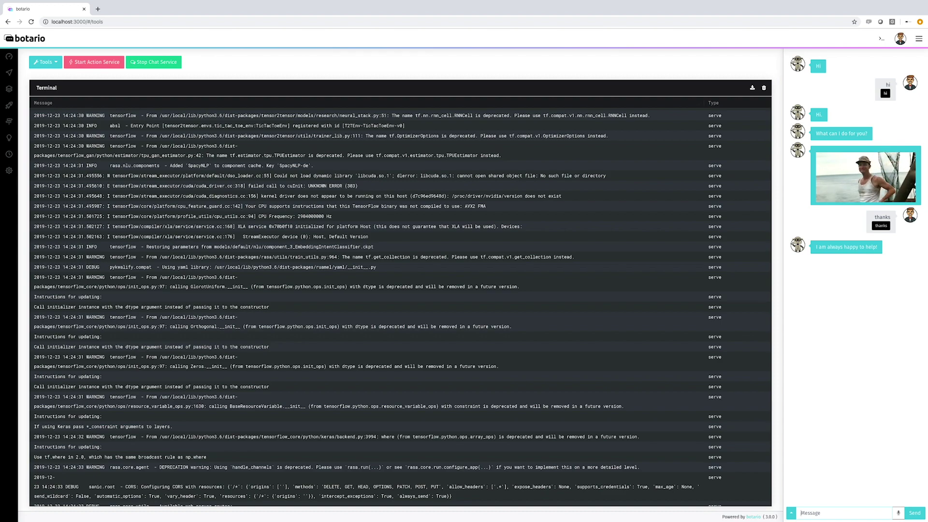
pyautogui.write('bye')
pyautogui.press('Return')
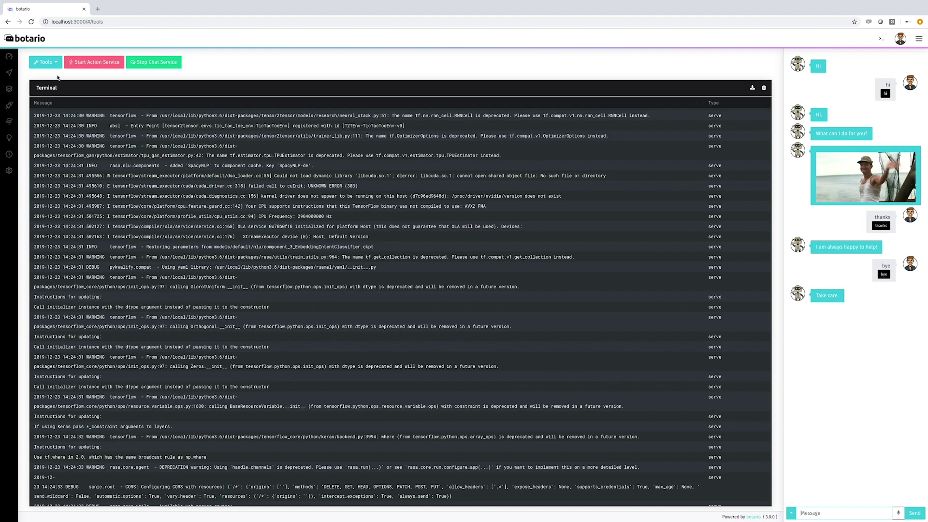
pyautogui.click(10, 55)
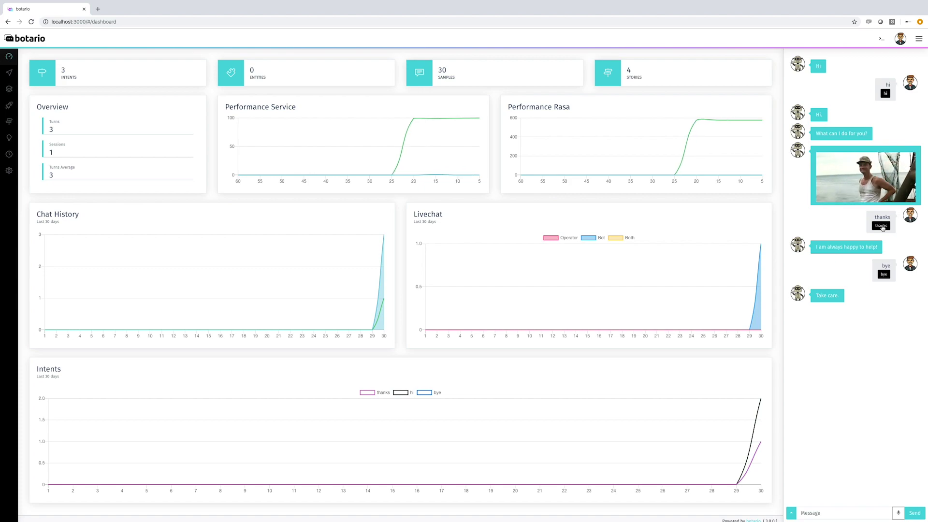
# Step: Send 'thank you' in the chat and confirm it is tagged as a thanks sample
pyautogui.click(806, 512)
pyautogui.write('thank')
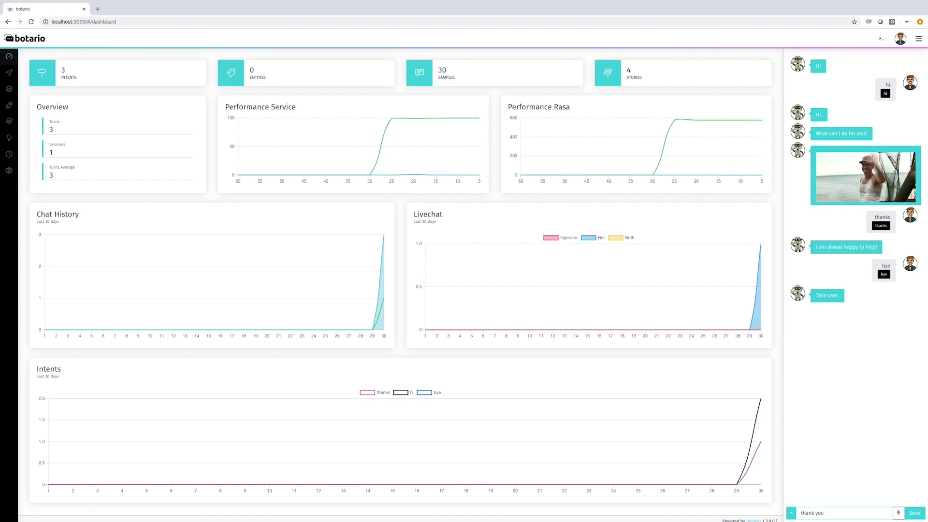
pyautogui.write(' you')
pyautogui.press('Return')
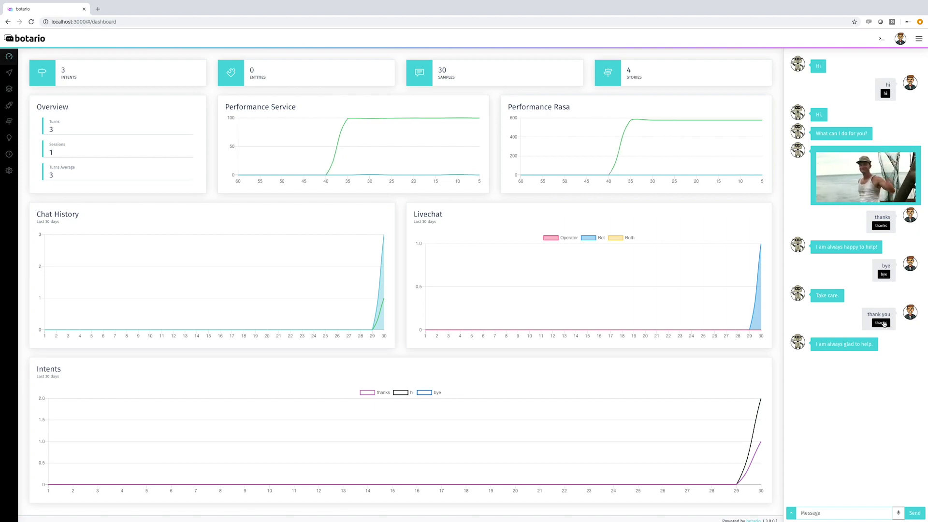
pyautogui.click(882, 323)
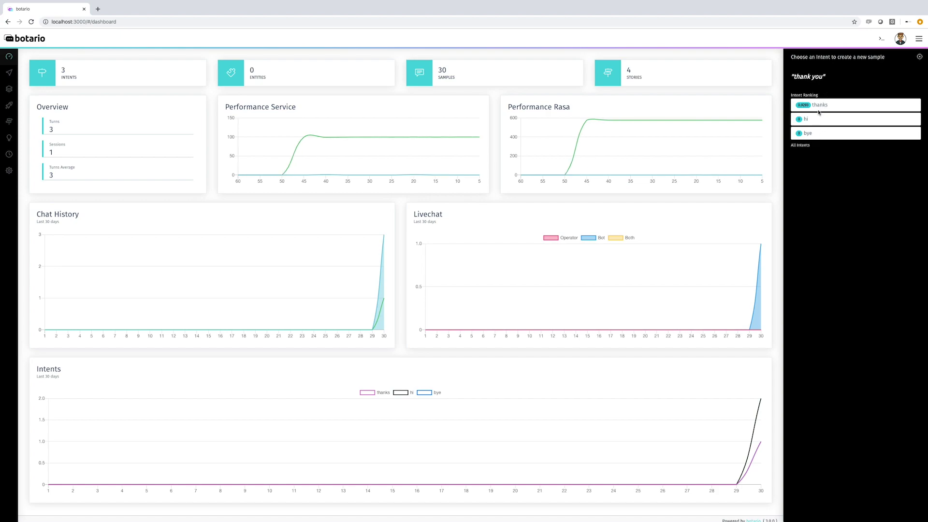
pyautogui.click(820, 106)
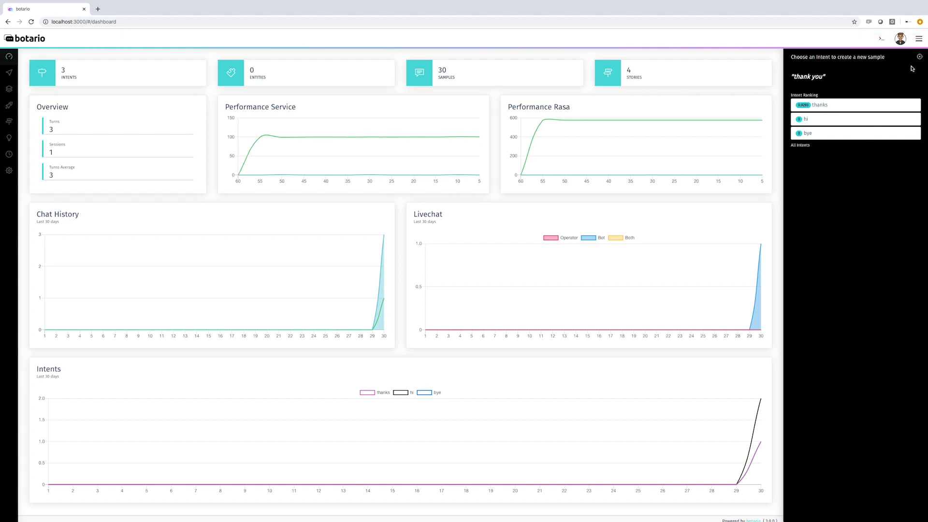
pyautogui.click(920, 57)
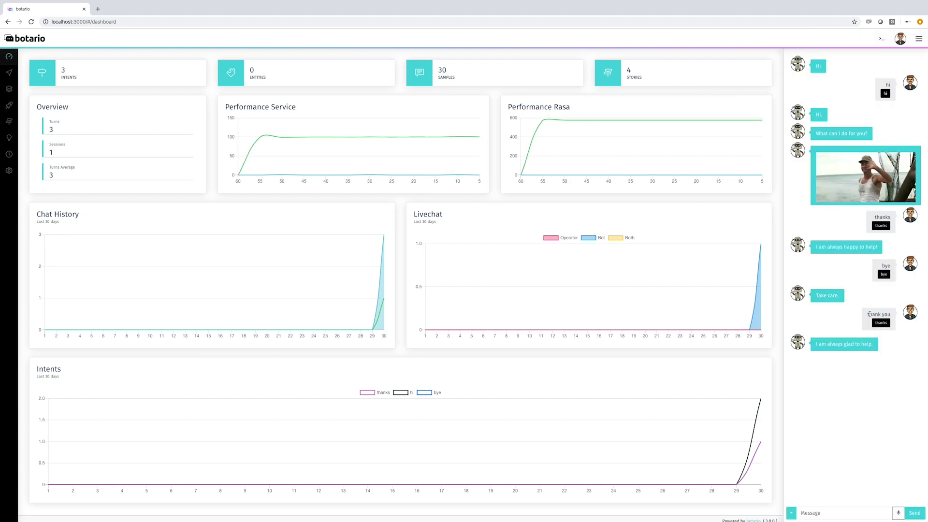